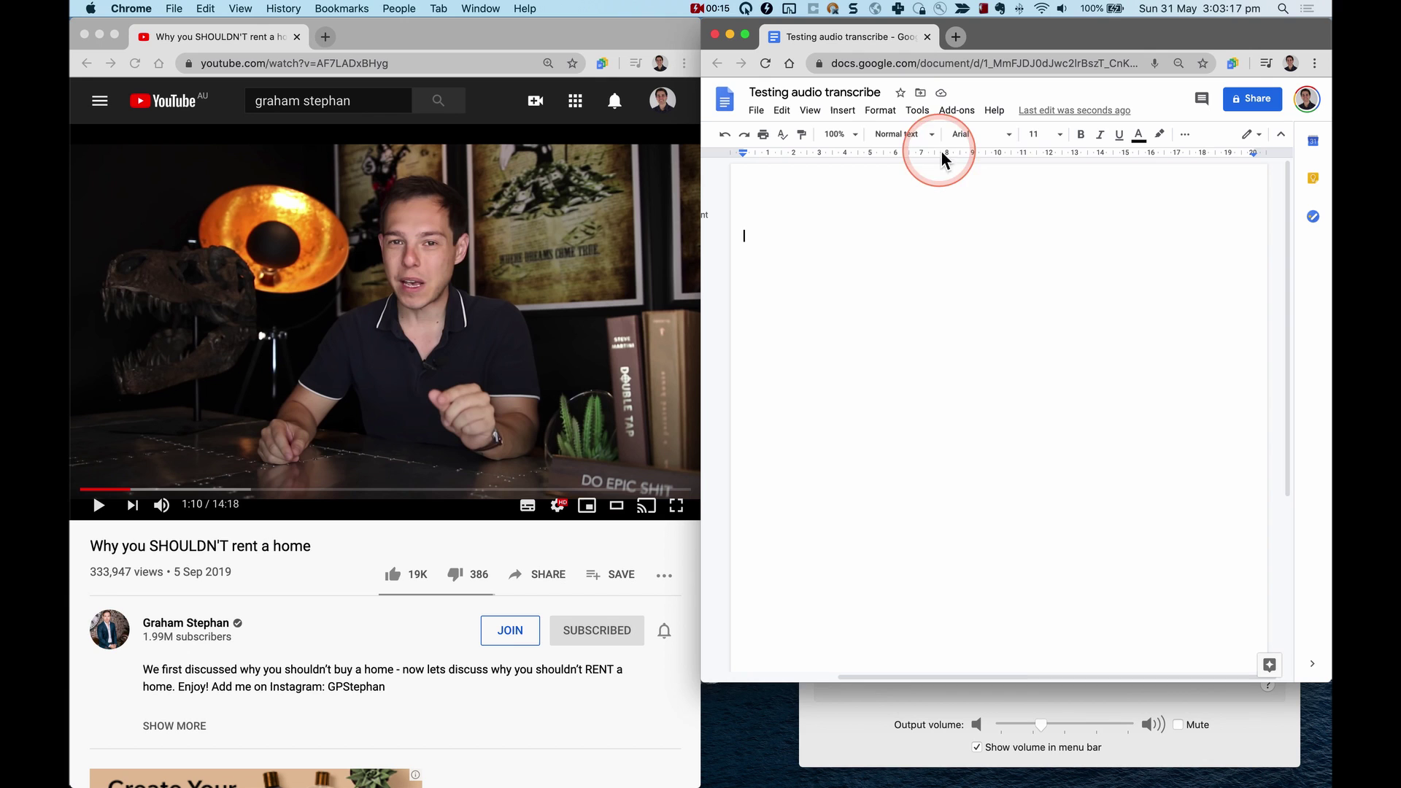
Step: Turn on Docs voice typing and start dictating while the YouTube video plays
left_click(917, 110)
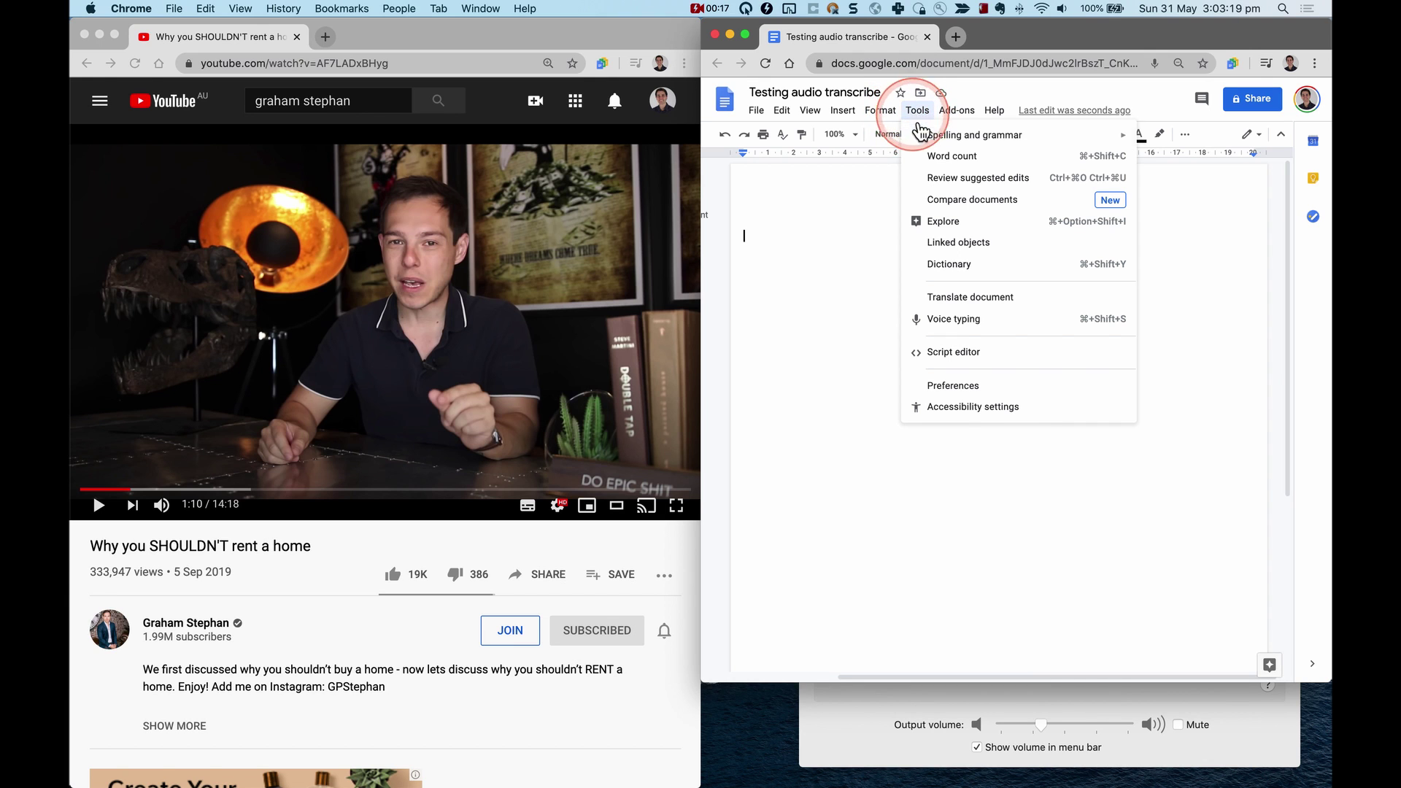
left_click(954, 321)
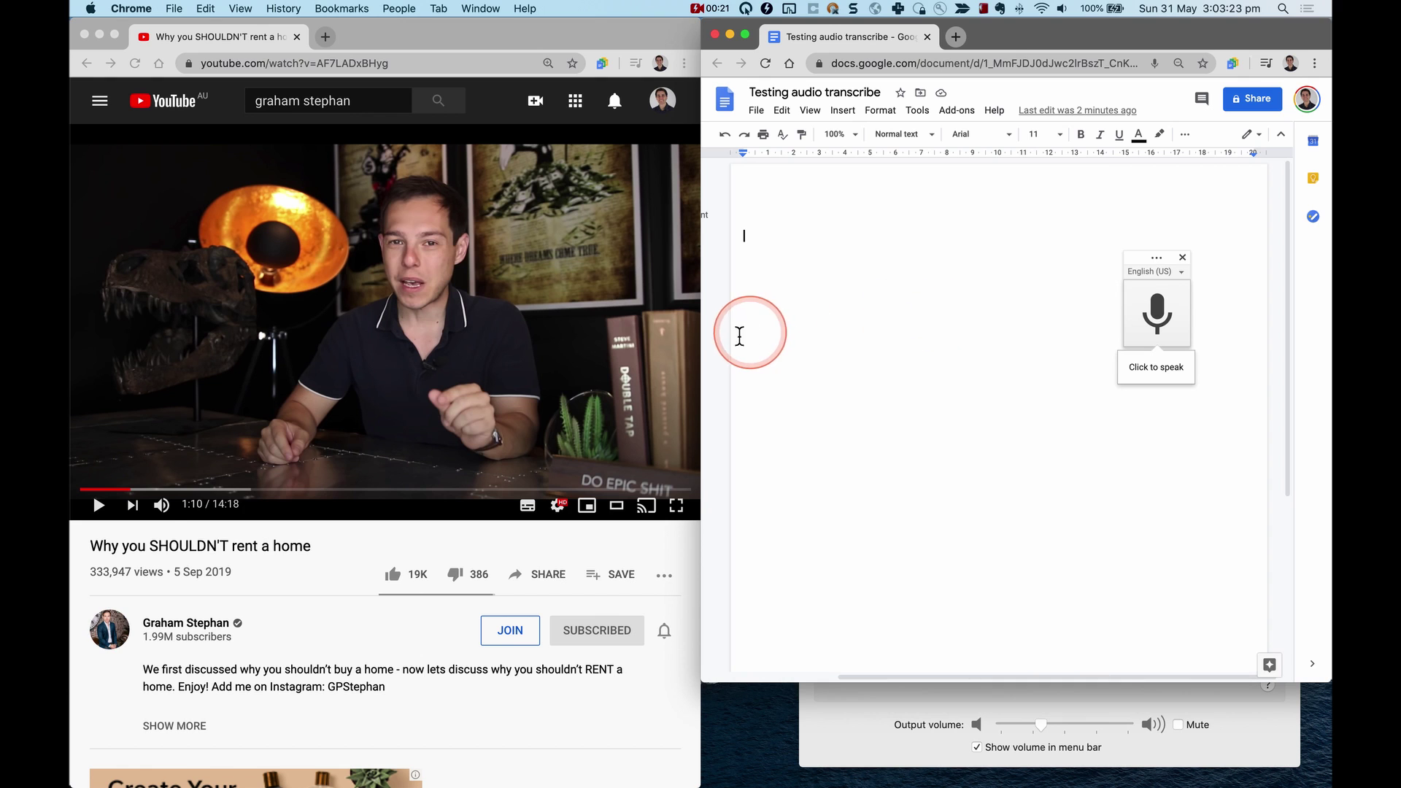
left_click(110, 505)
left_click(103, 508)
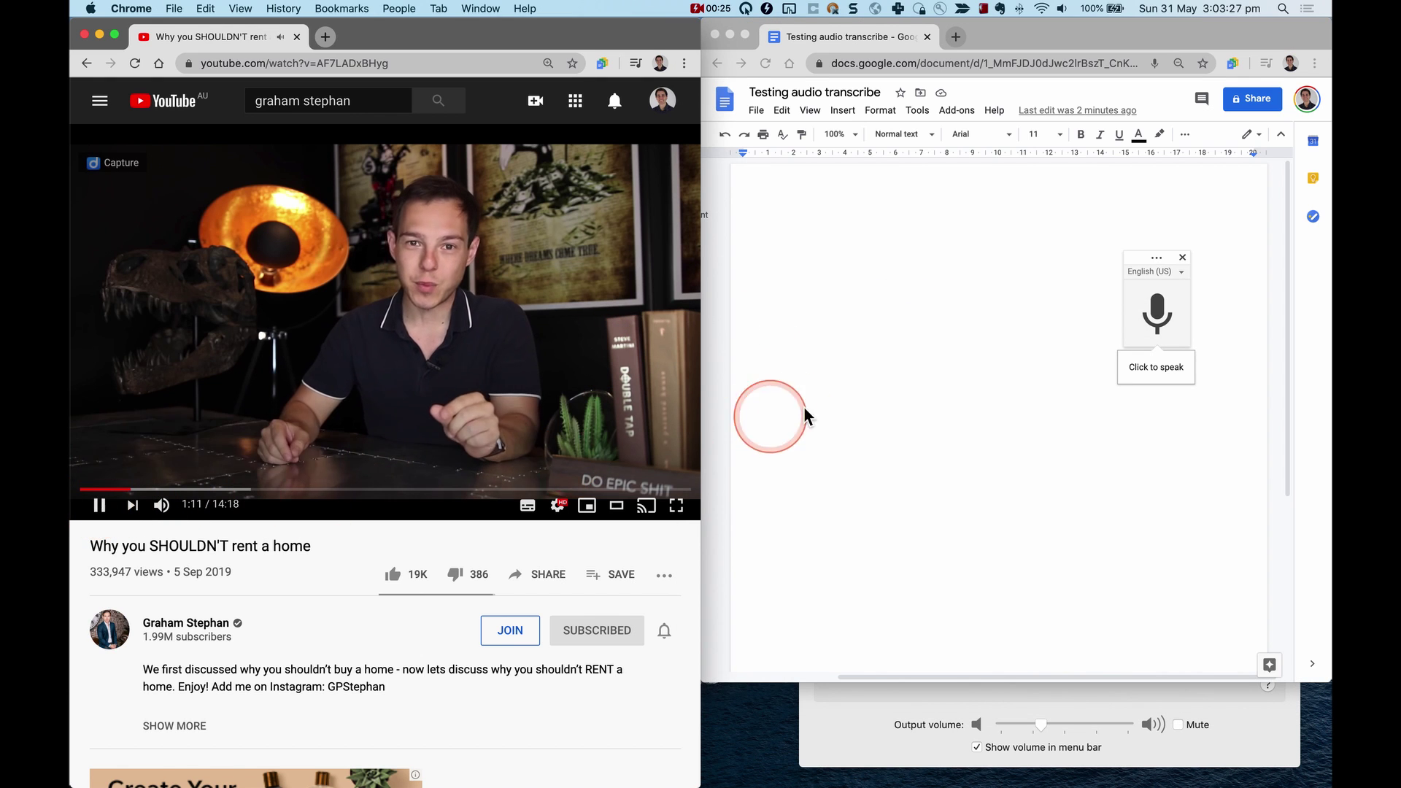
left_click(1159, 319)
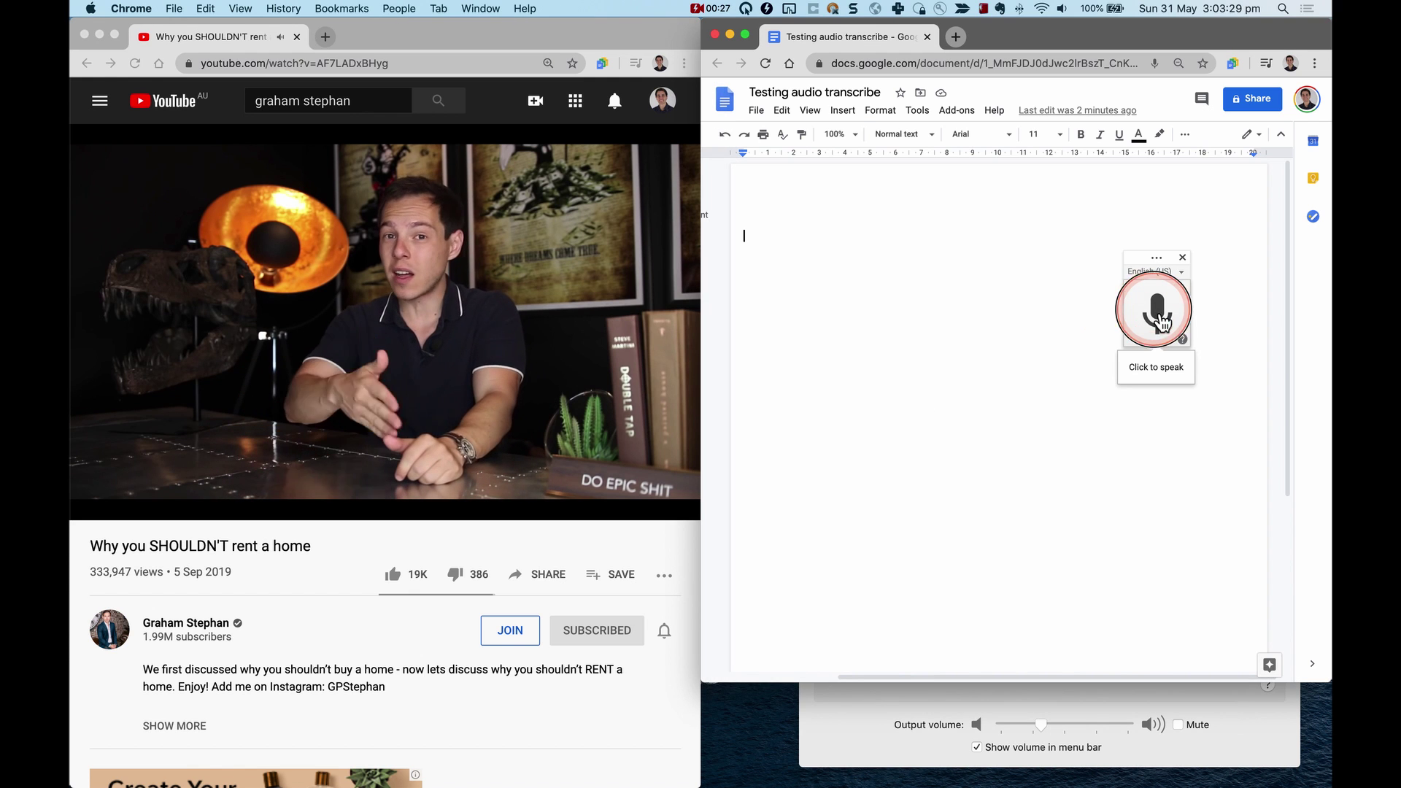
left_click(1157, 316)
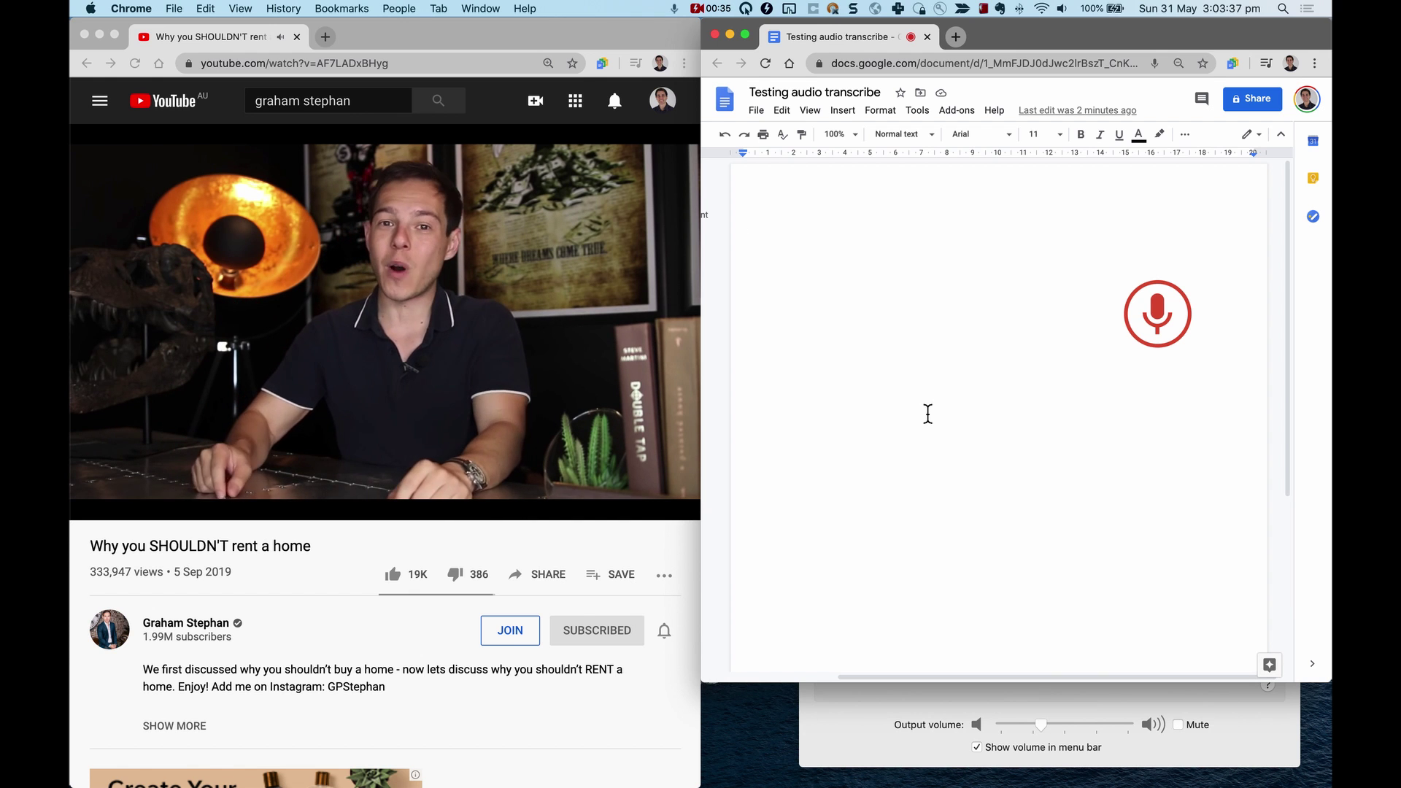
Step: Restart dictation, then stop it, pause the video and rewind it to 1:08
left_click(1168, 319)
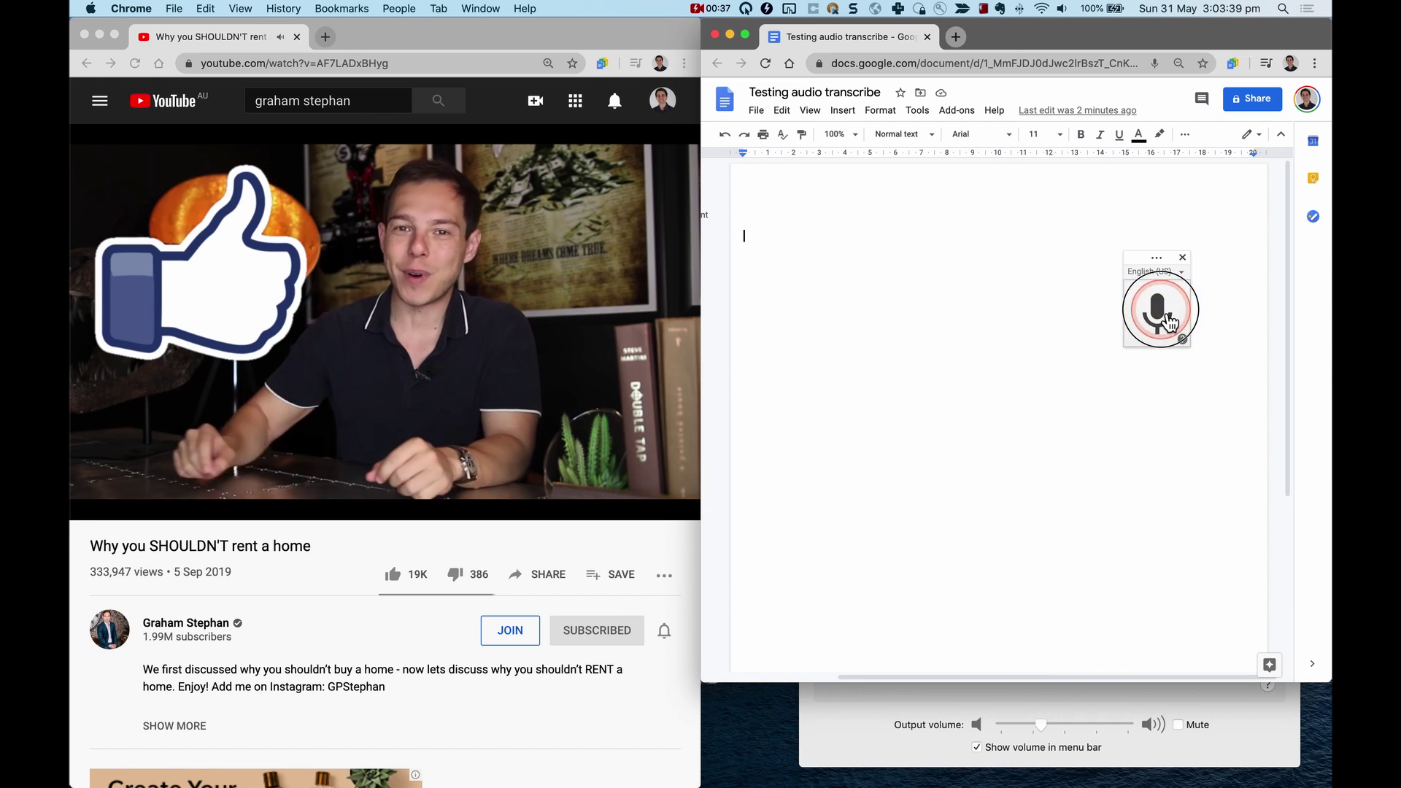
left_click(963, 473)
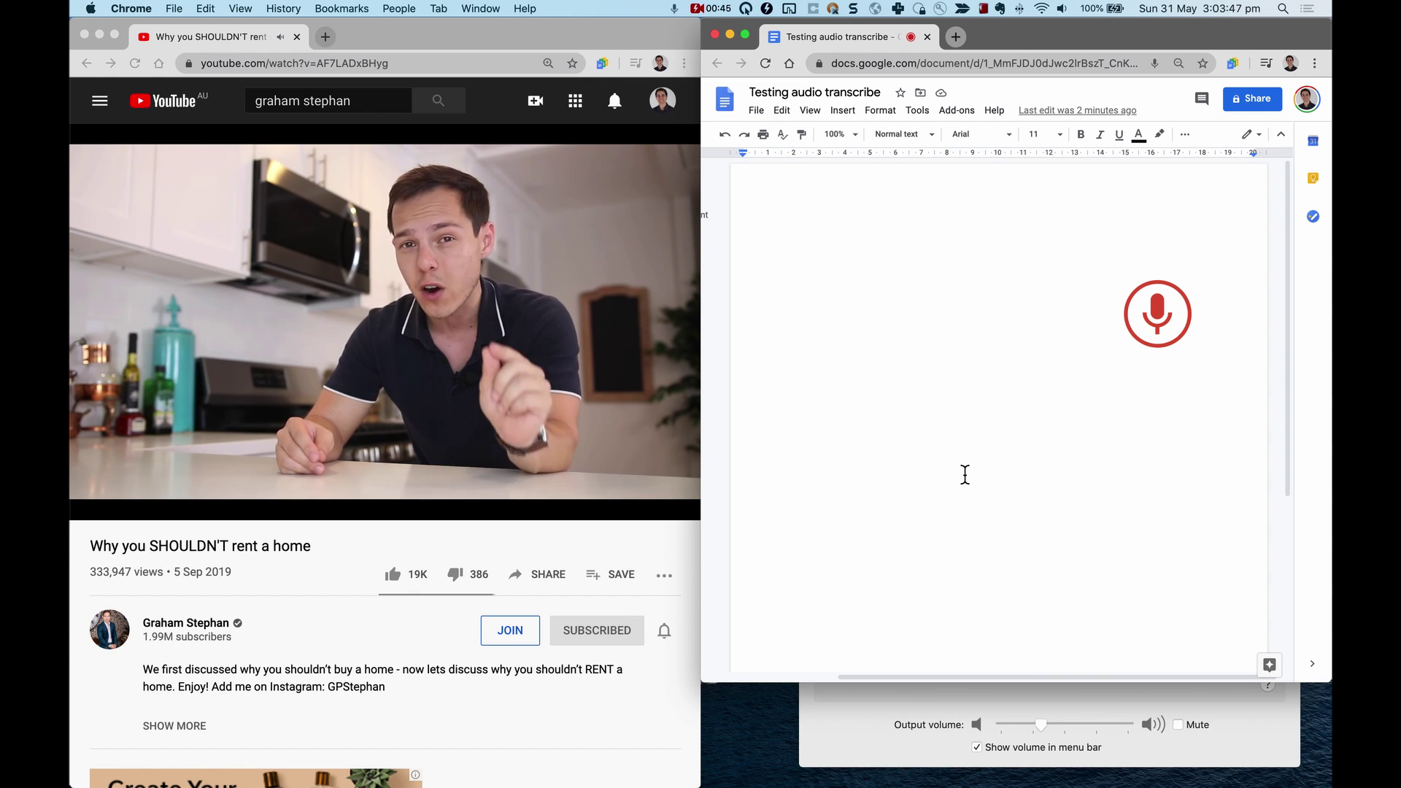
left_click(766, 487)
left_click(173, 487)
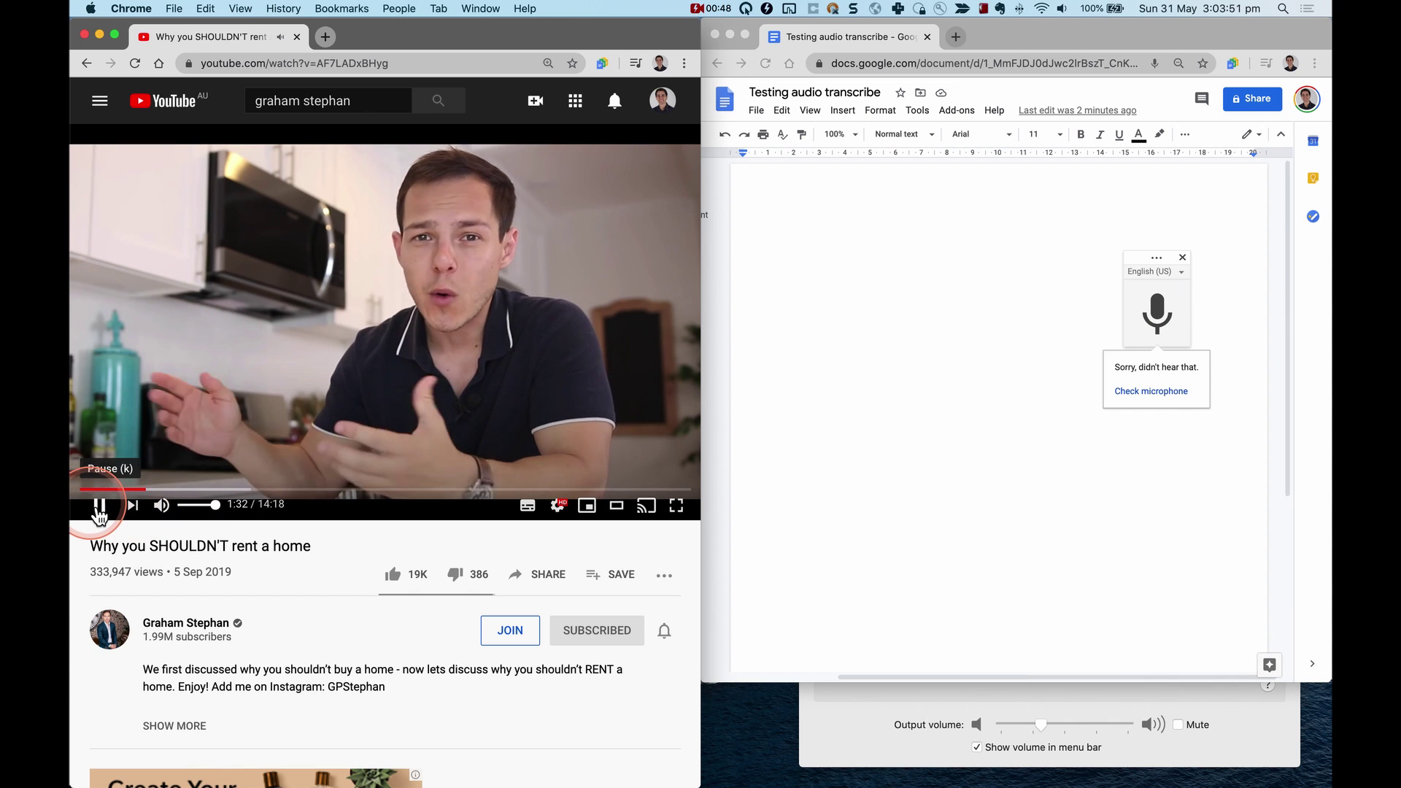
left_click(99, 504)
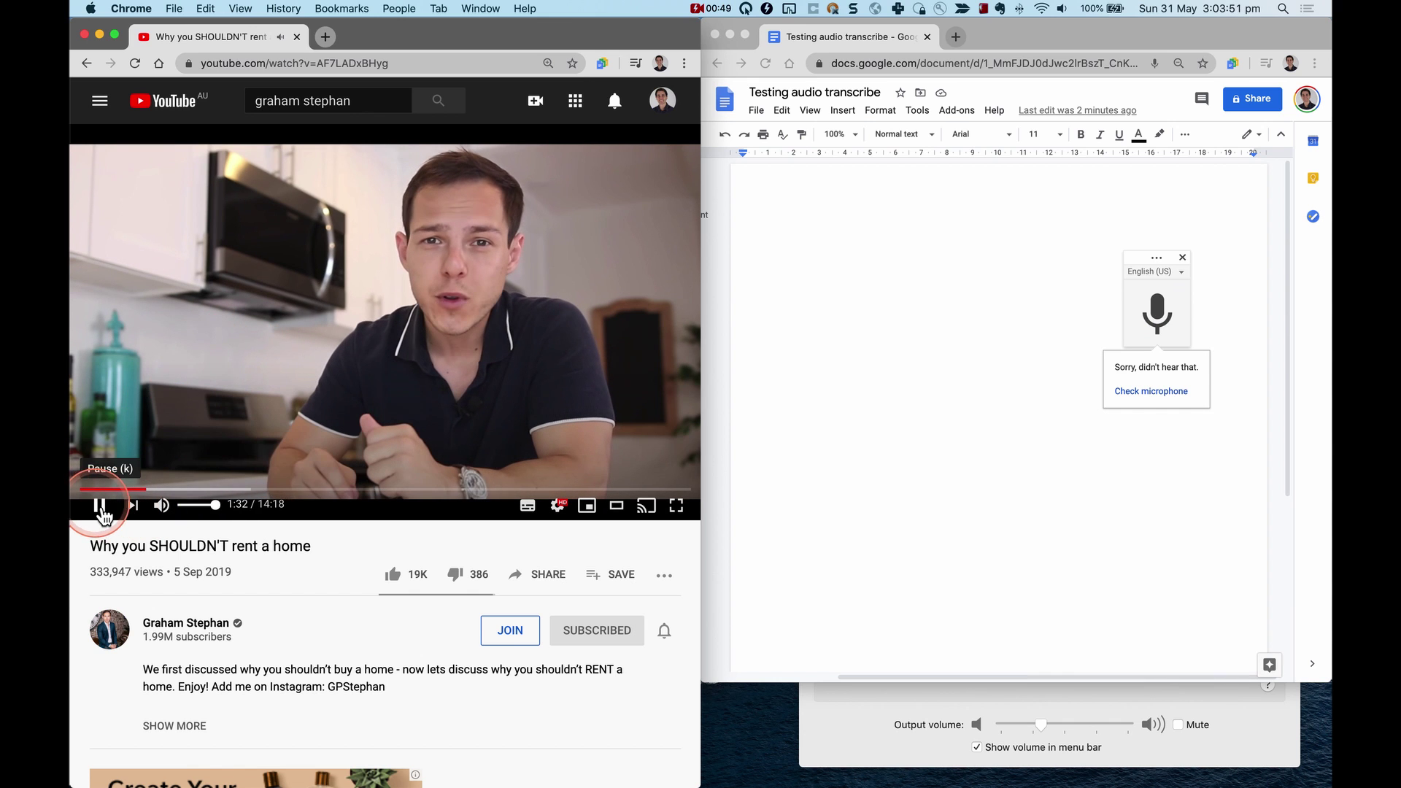
left_click(133, 489)
left_click(135, 489)
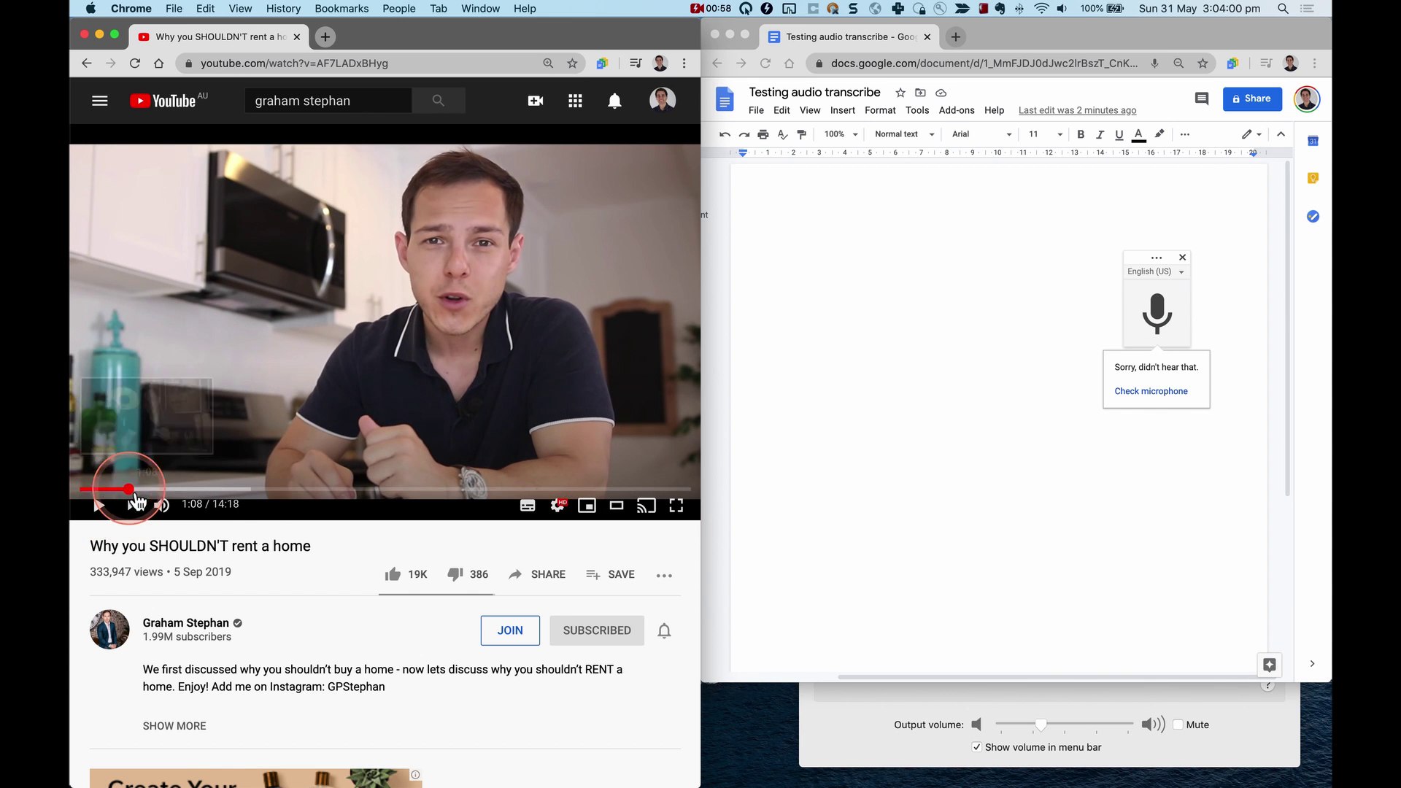
Step: Select Soundflower (64ch) as both the sound input and the sound output
left_click(857, 718)
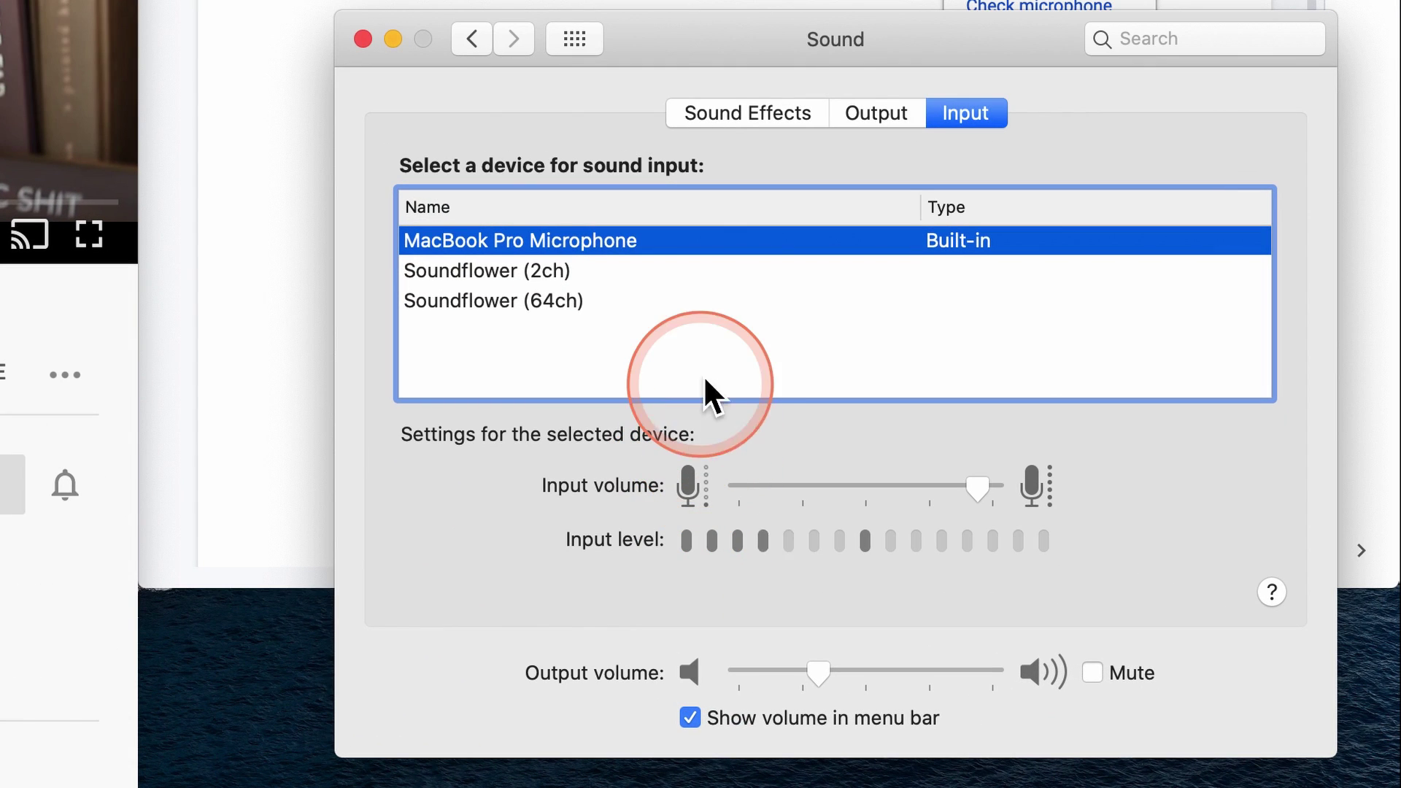
left_click(558, 299)
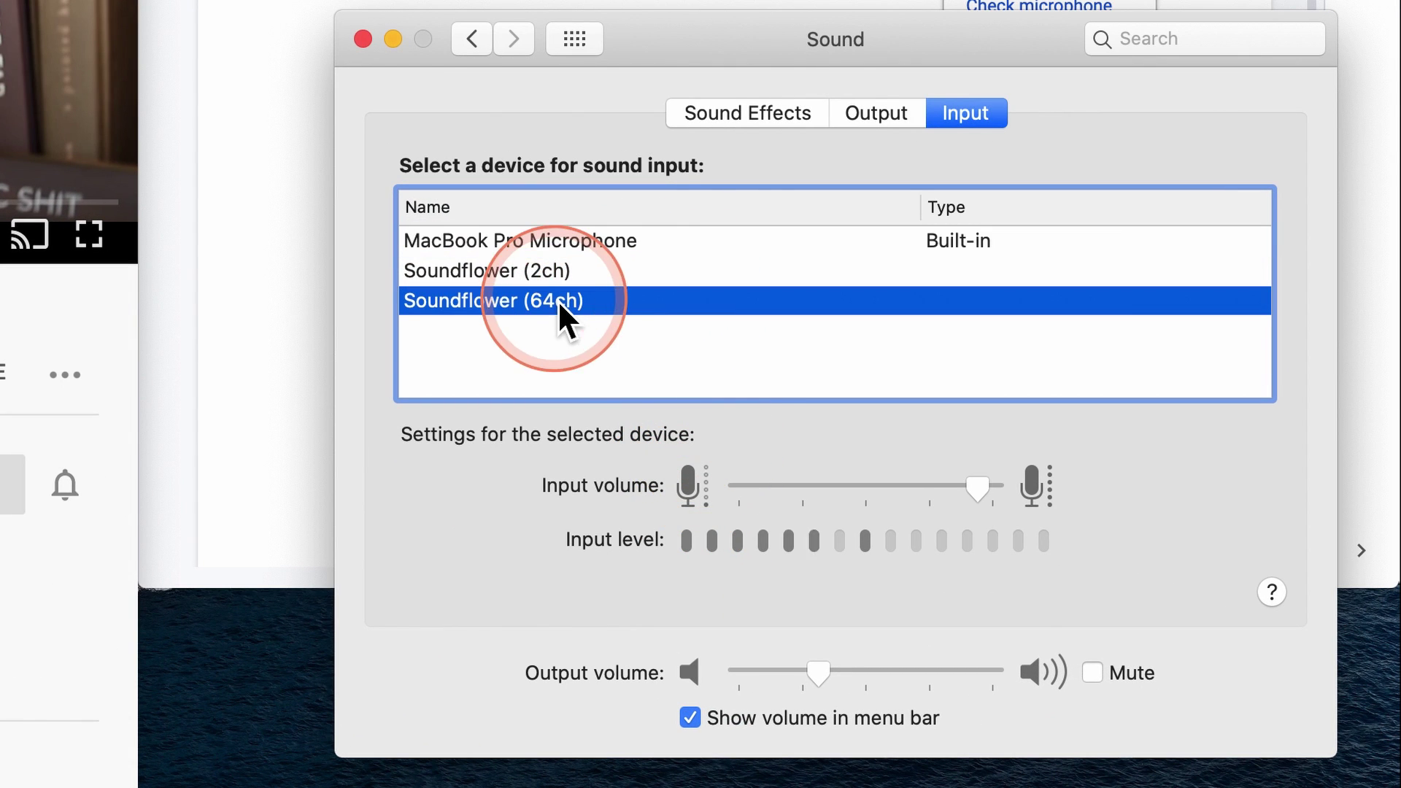
left_click(858, 110)
left_click(546, 299)
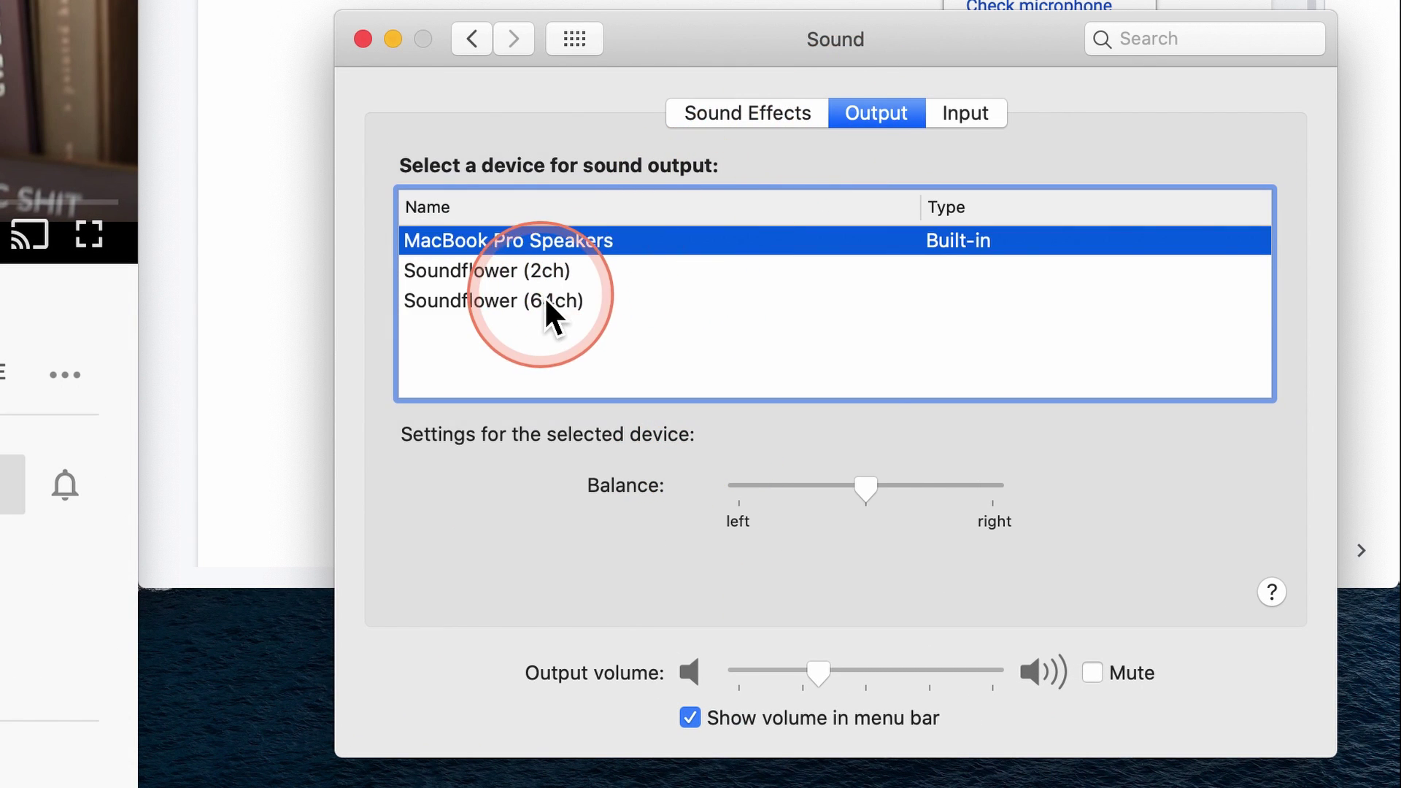
Step: Play sound effects through Soundflower (64ch)
left_click(768, 108)
left_click(503, 358)
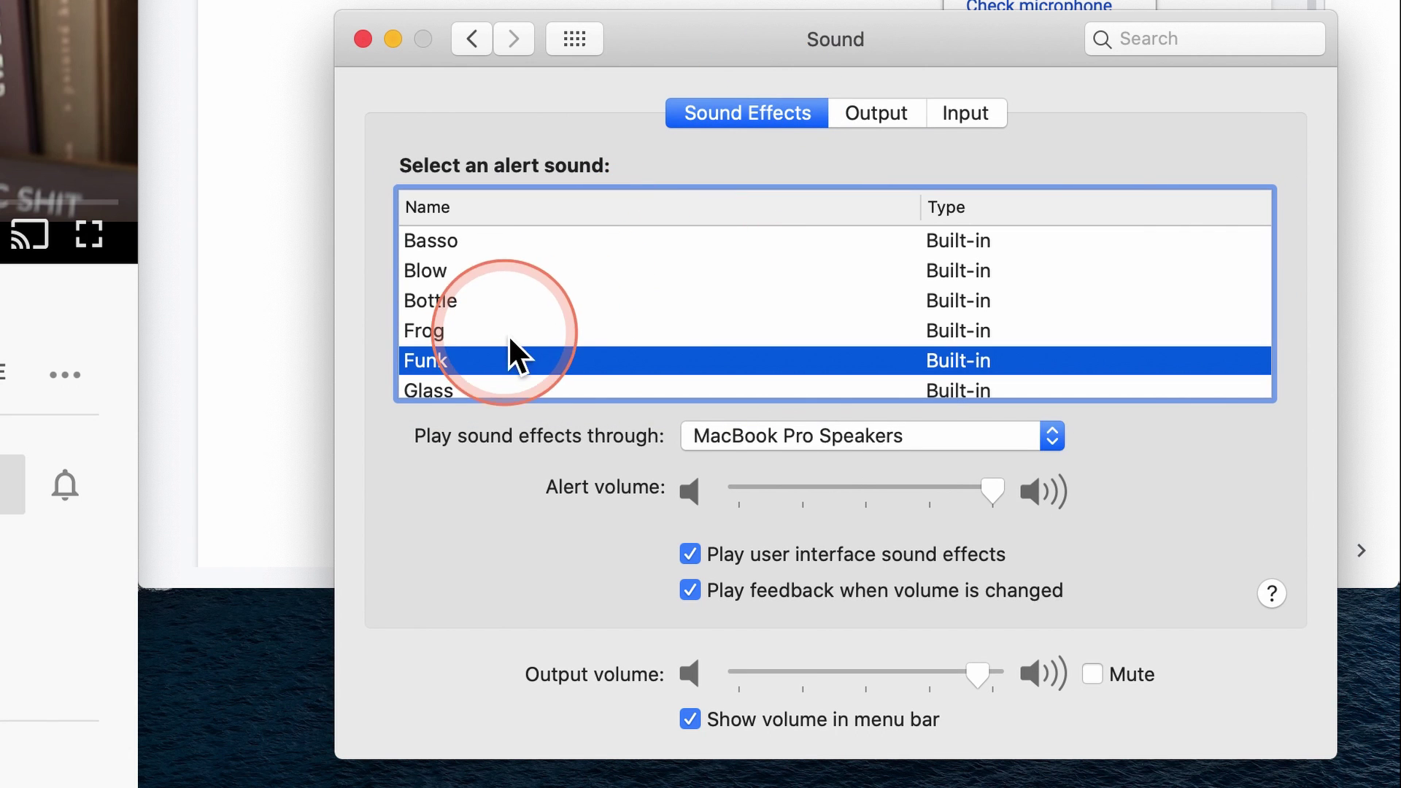
left_click(811, 439)
left_click(795, 464)
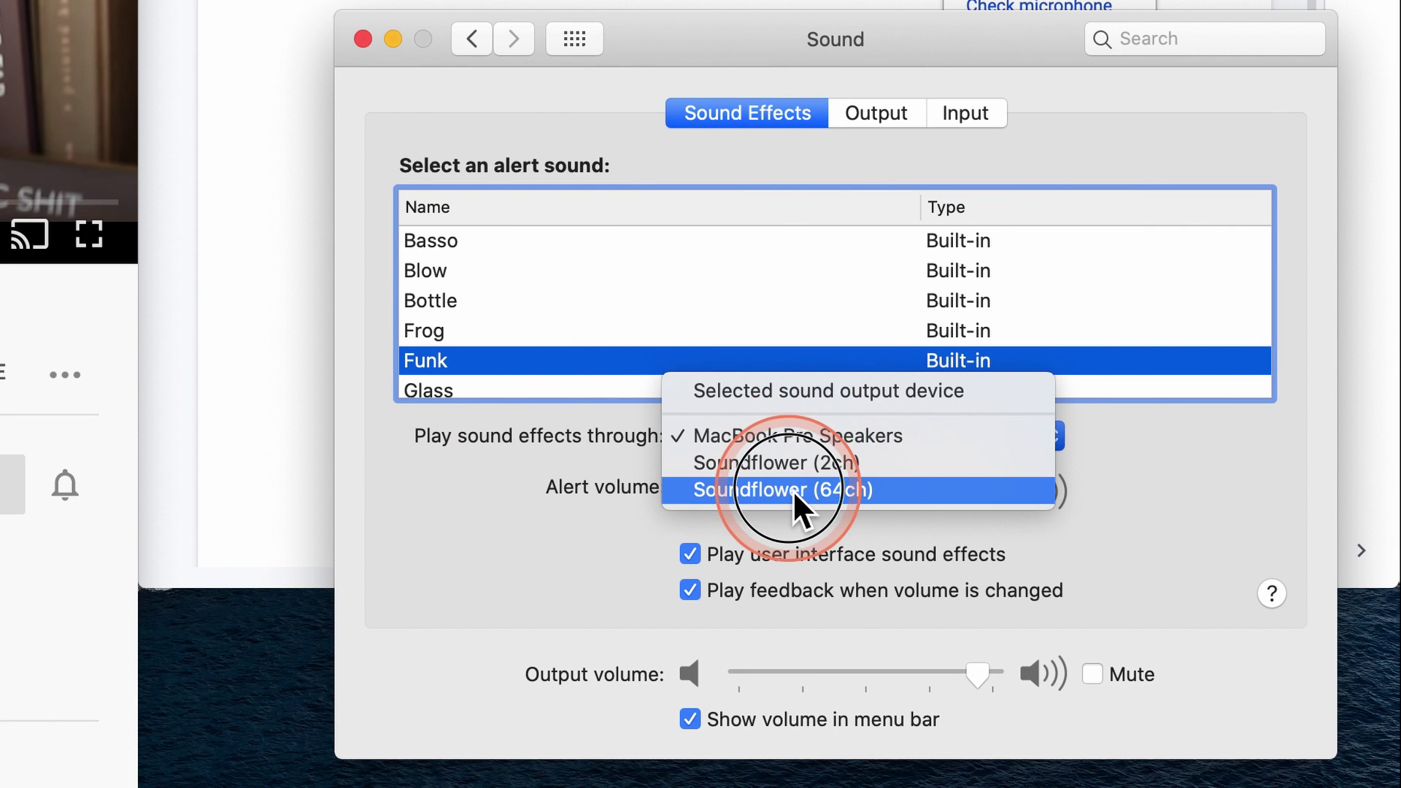
left_click(794, 491)
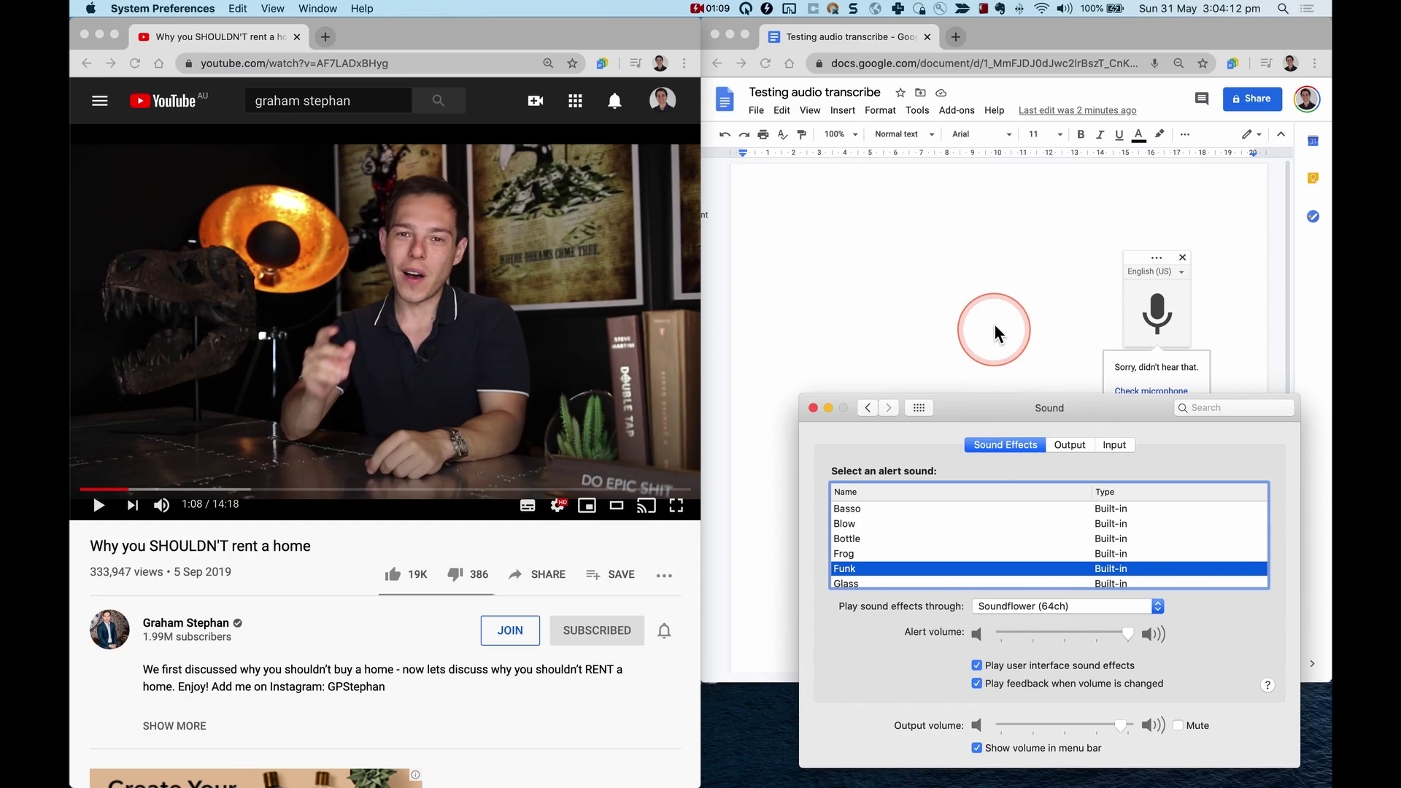
Step: Play the YouTube video and start Docs voice typing to transcribe it
left_click(998, 334)
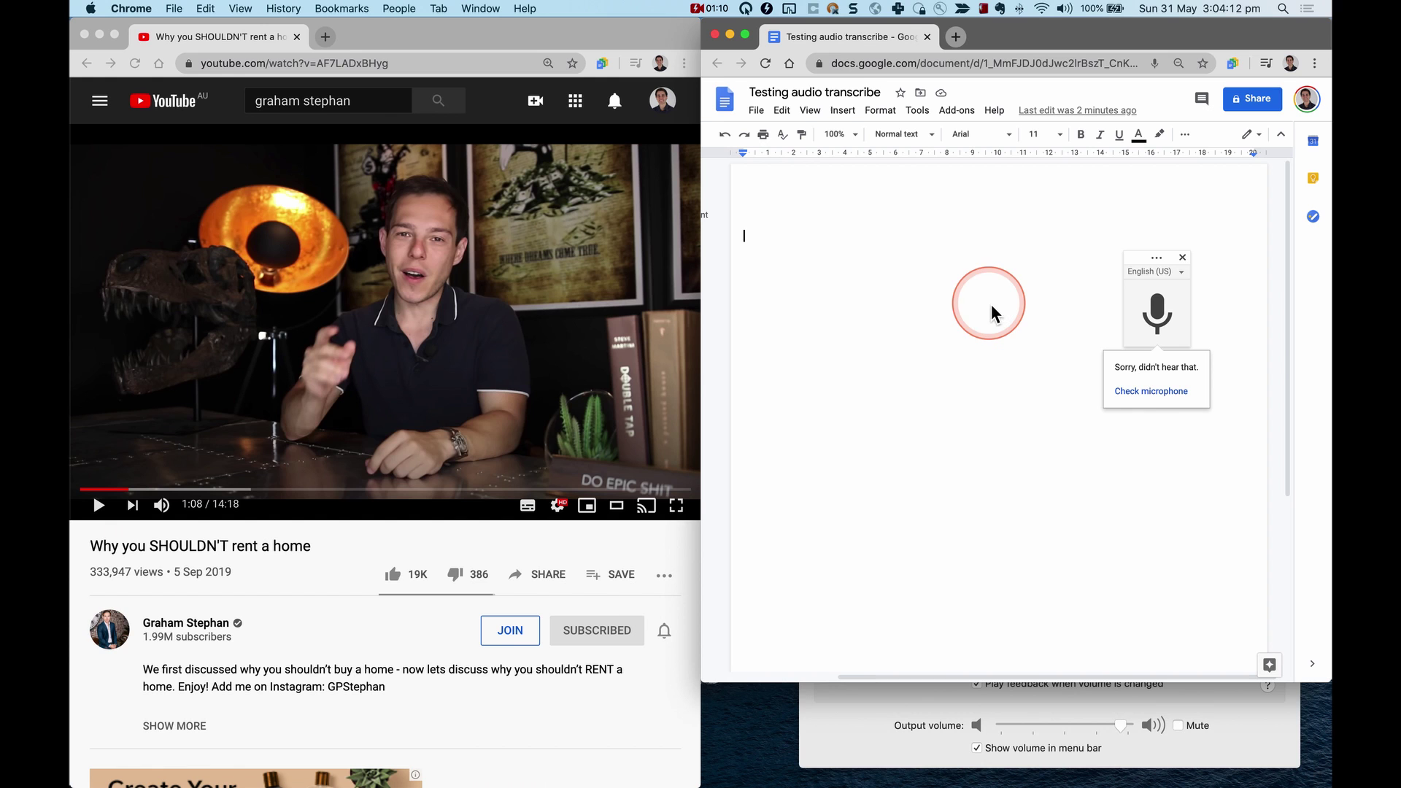
left_click(100, 505)
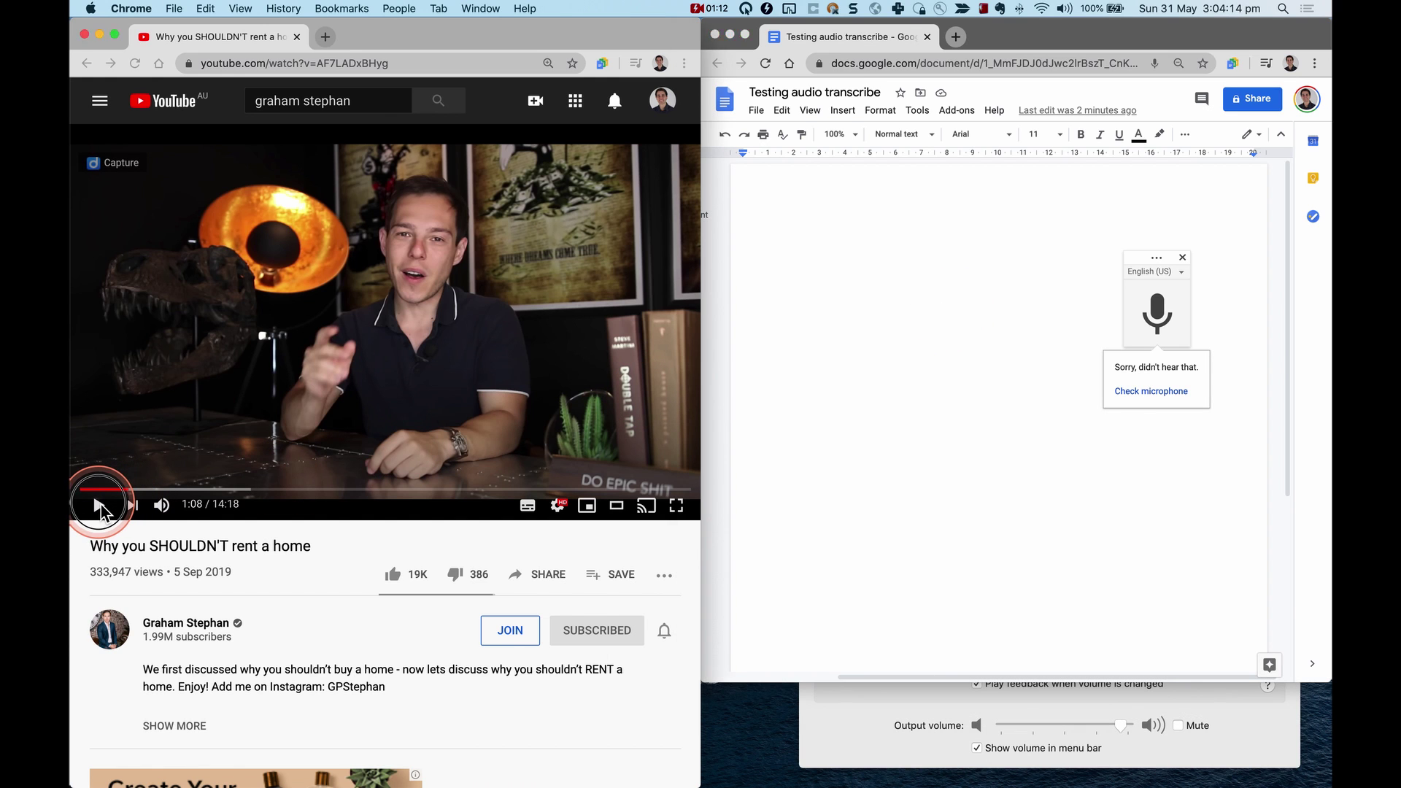
left_click(106, 513)
left_click(1033, 427)
left_click(1161, 319)
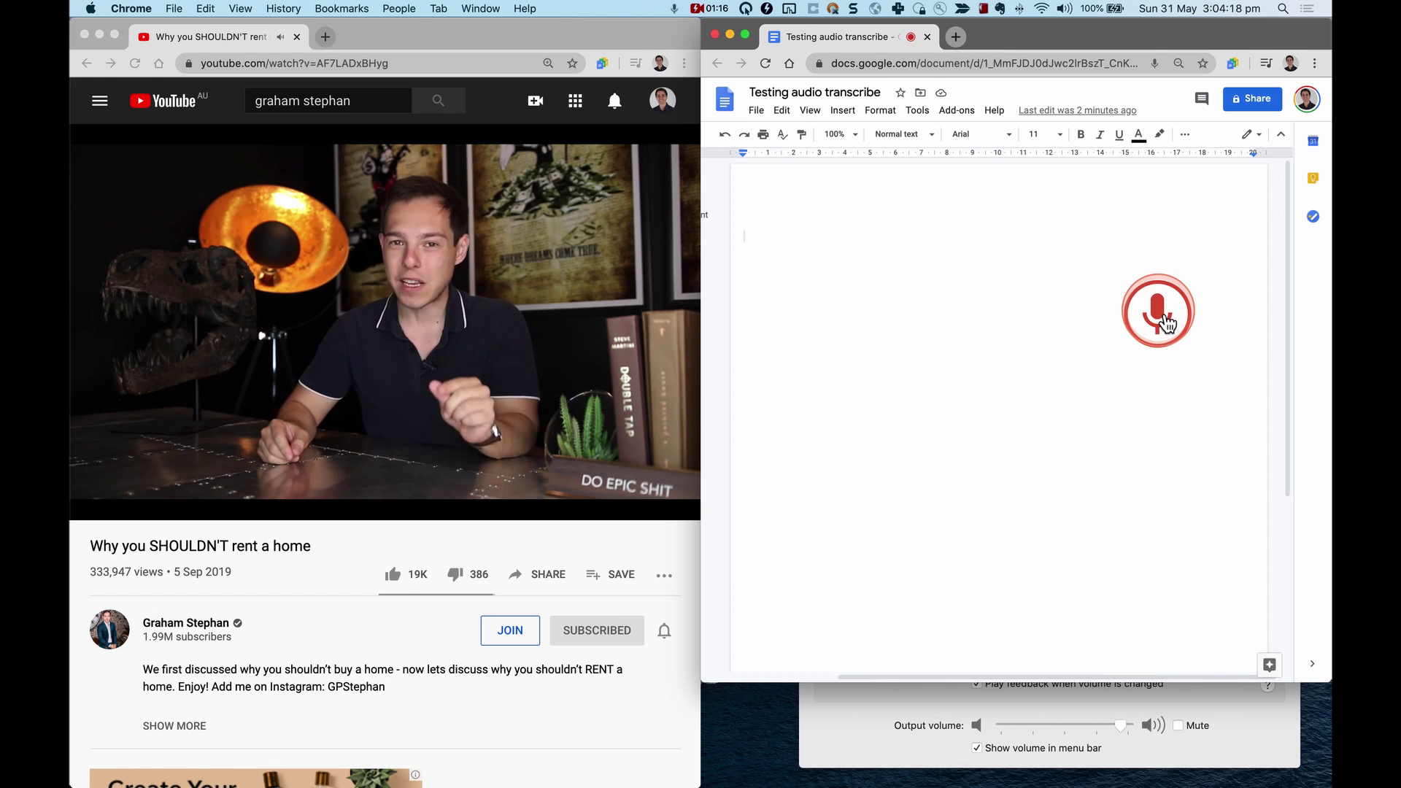
left_click(945, 485)
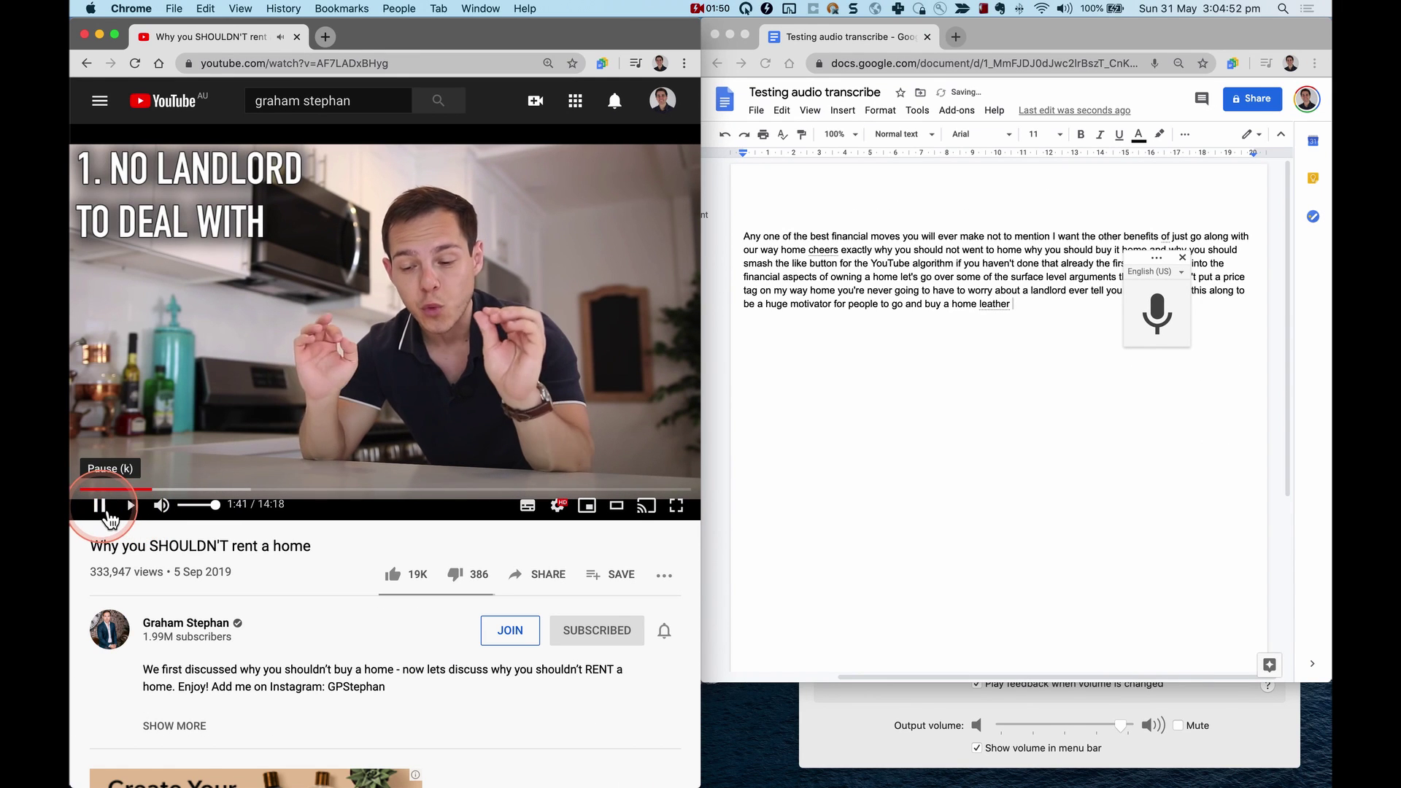
Step: Pause the video and close the voice typing panel
left_click(99, 505)
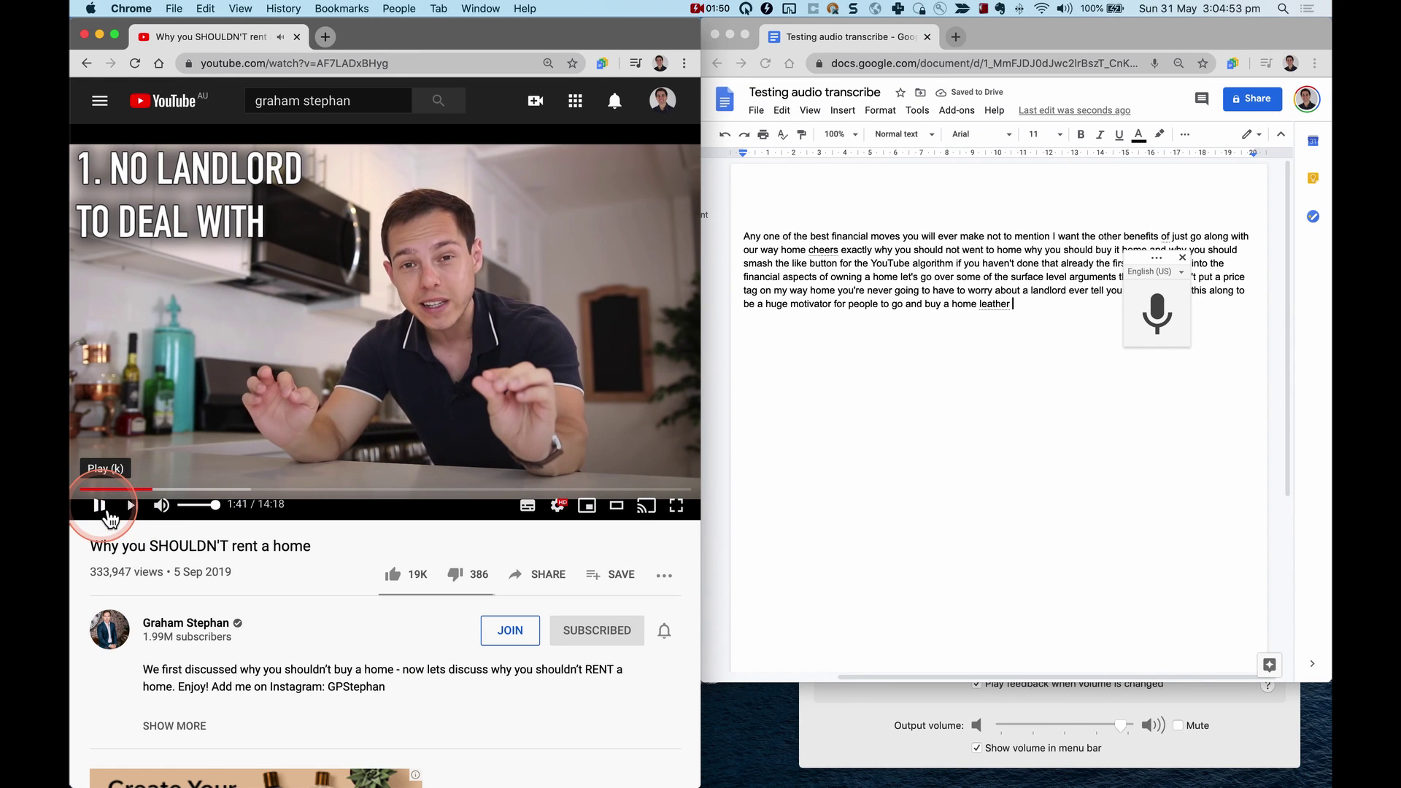
left_click(1015, 545)
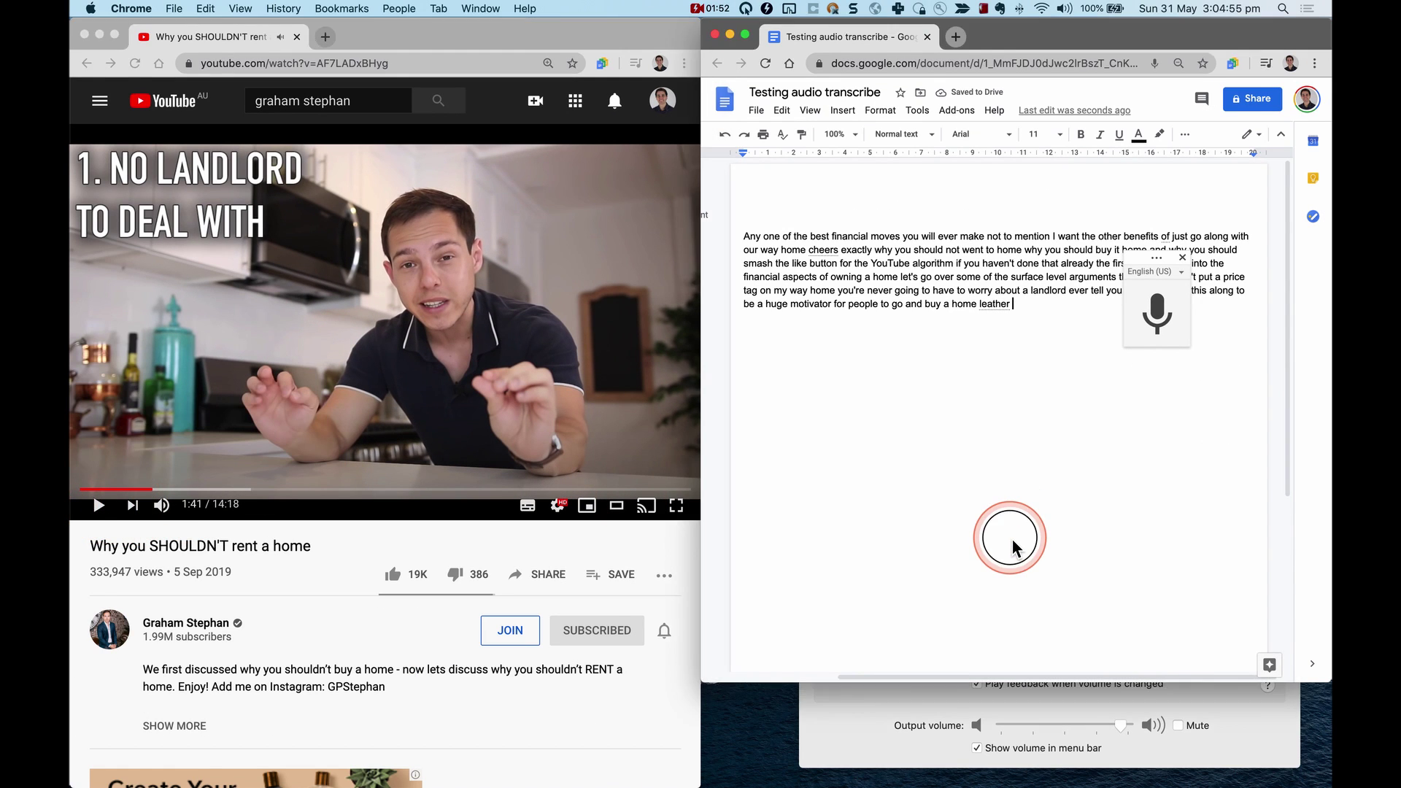
left_click(1182, 256)
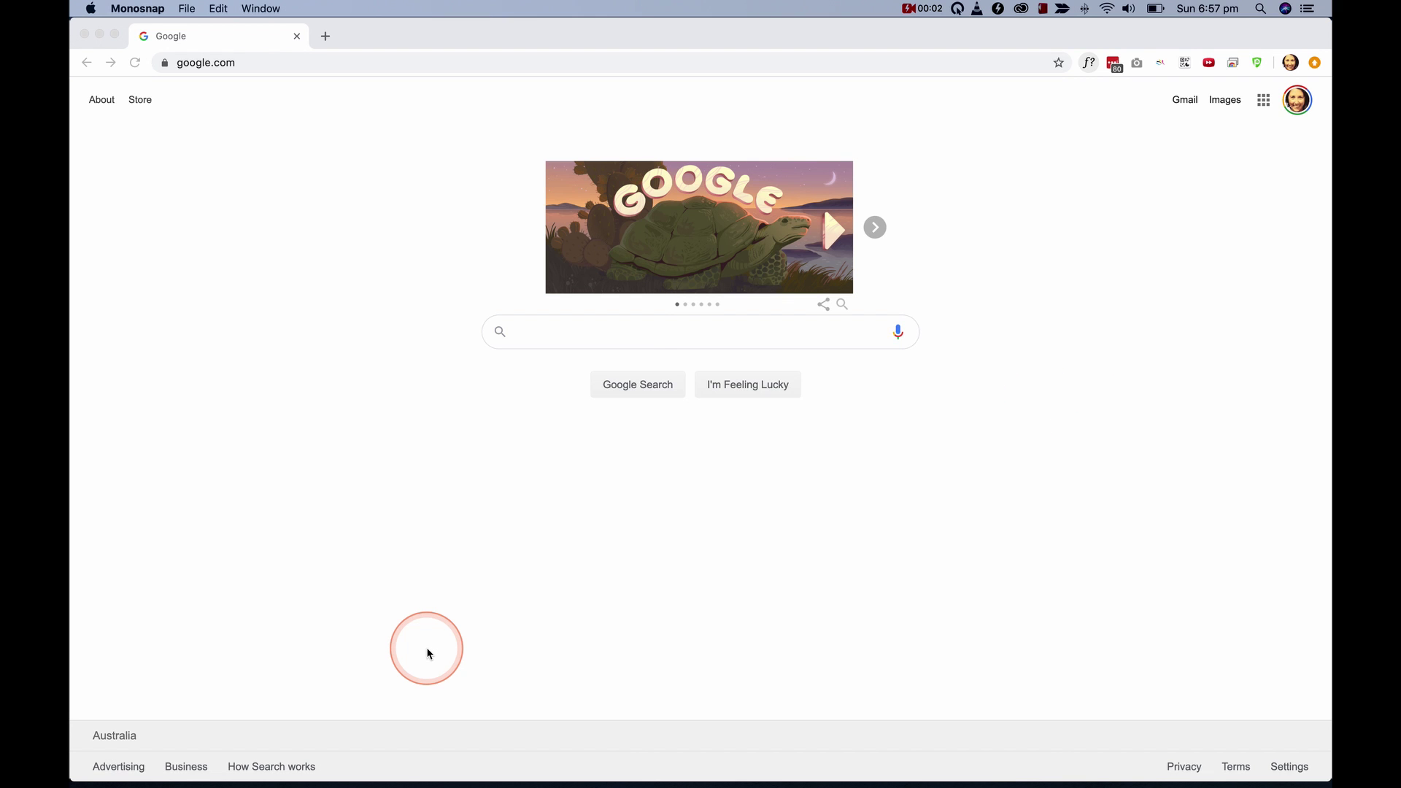
Step: Confirm Sound lists only Internal Speakers and Internal Microphone, then quit and focus Google search
key("super+Tab")
key("super+Tab")
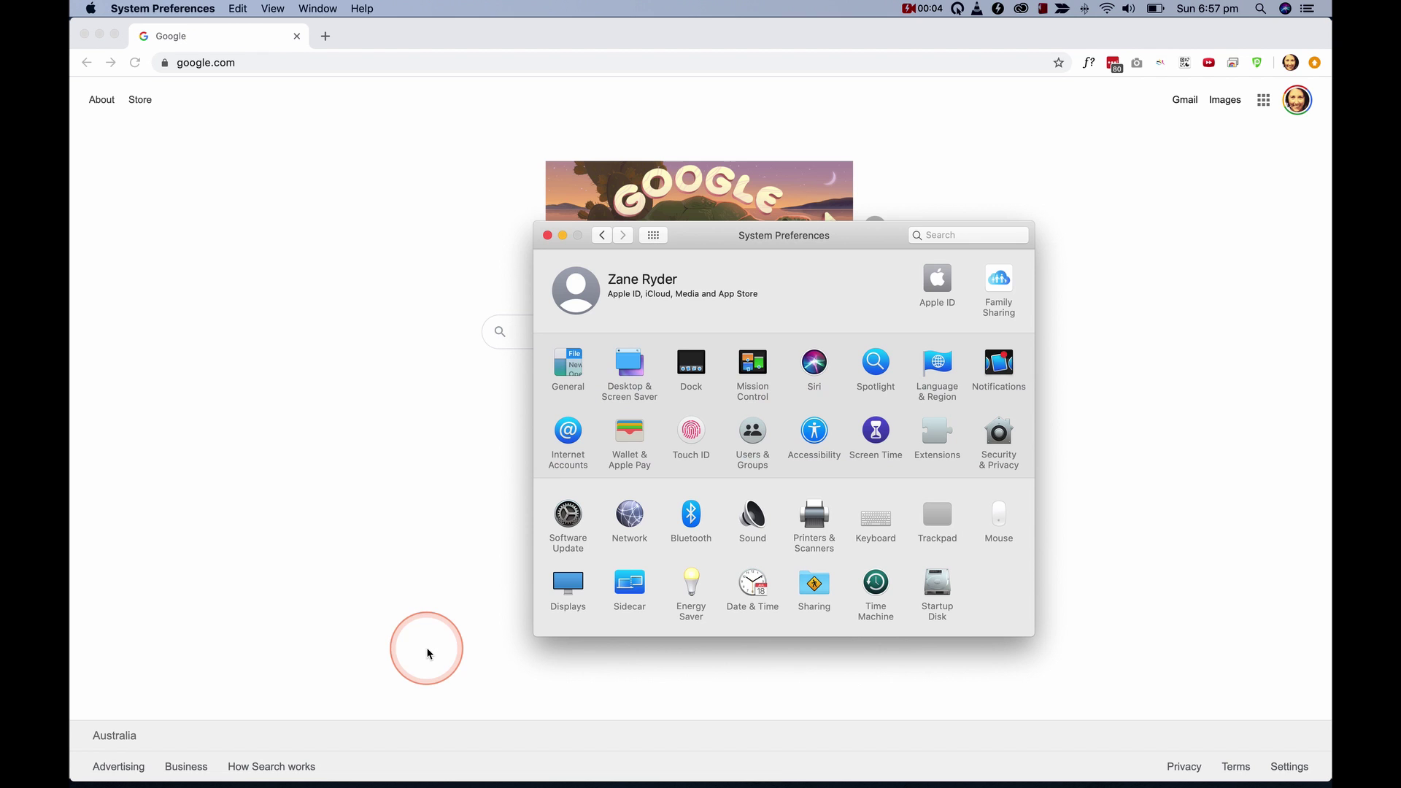
left_click(764, 523)
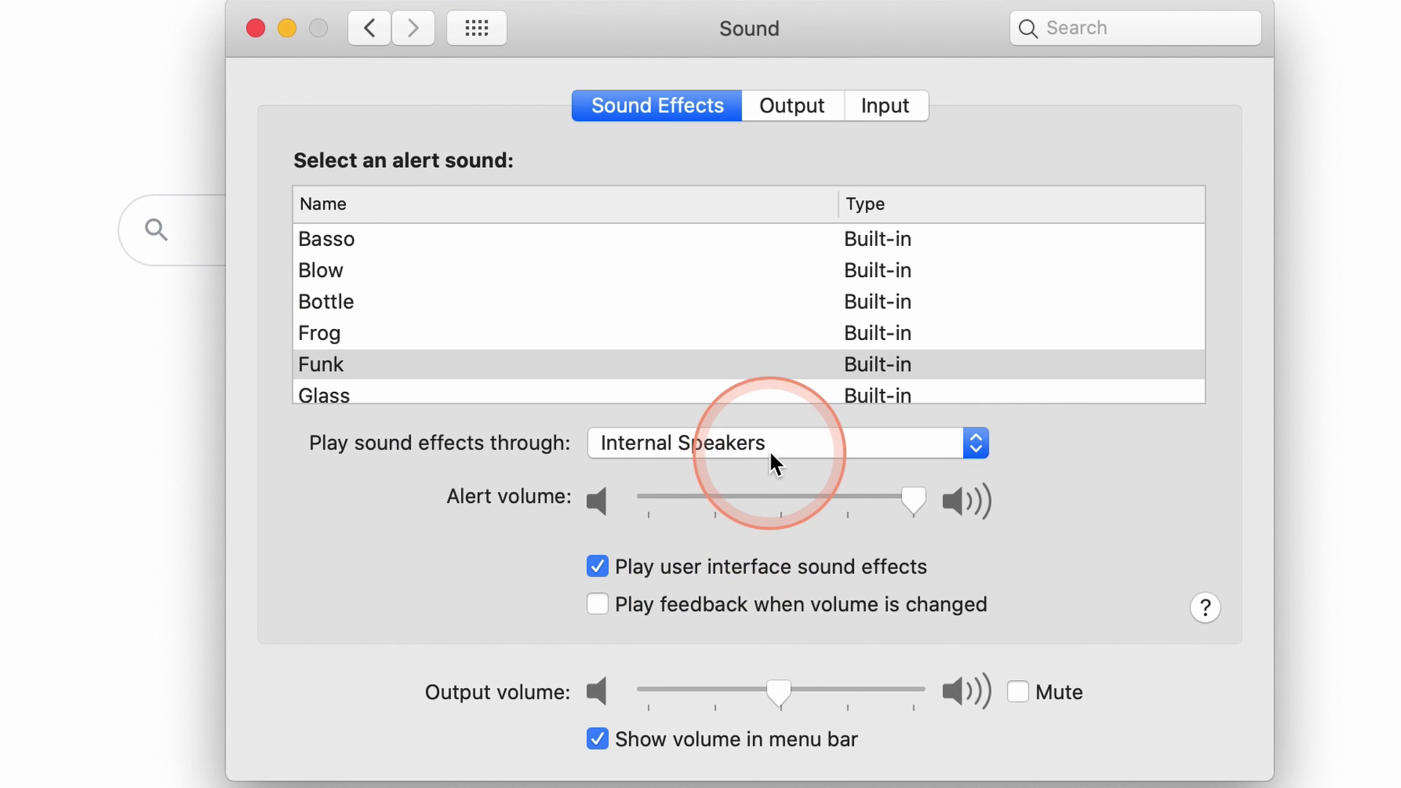
left_click(794, 438)
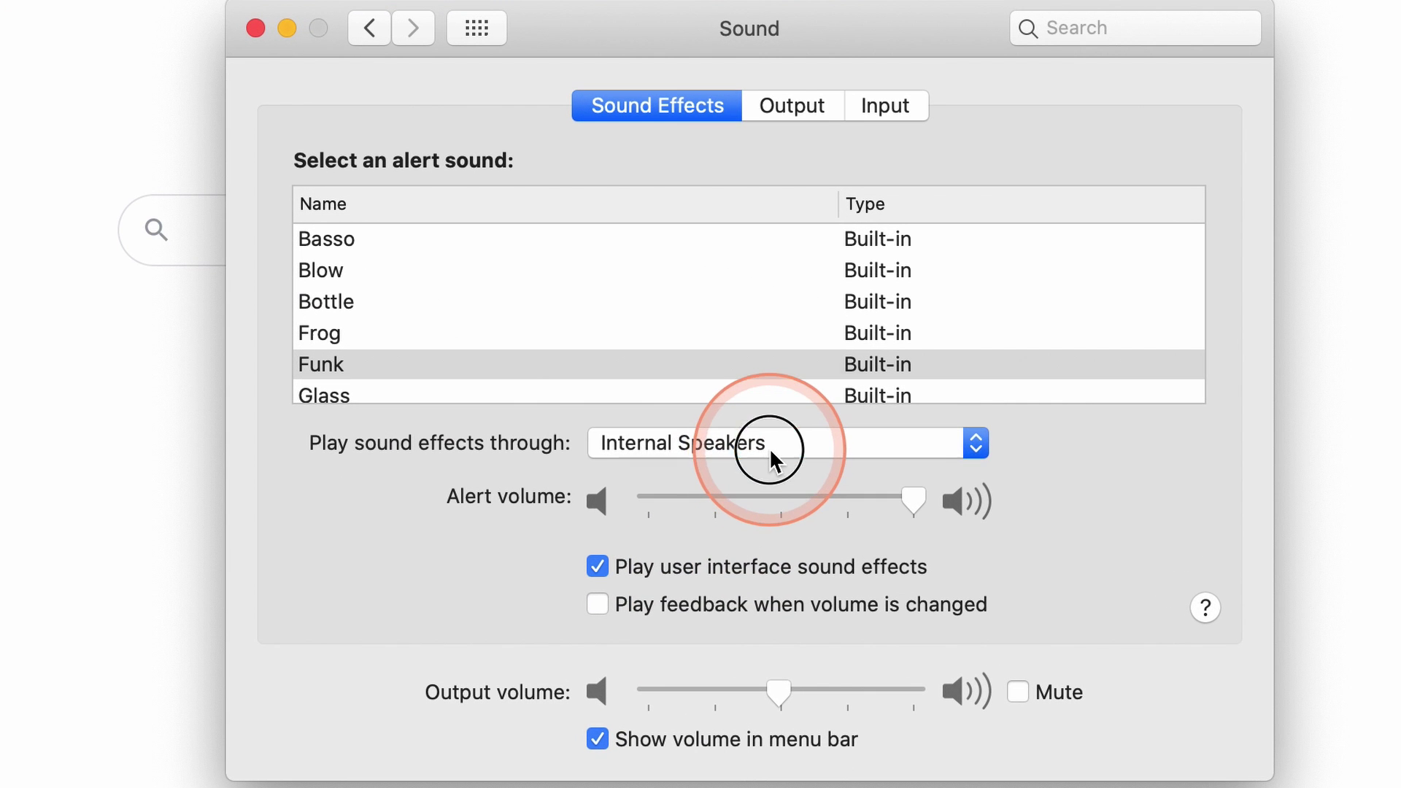
left_click(1072, 444)
left_click(815, 115)
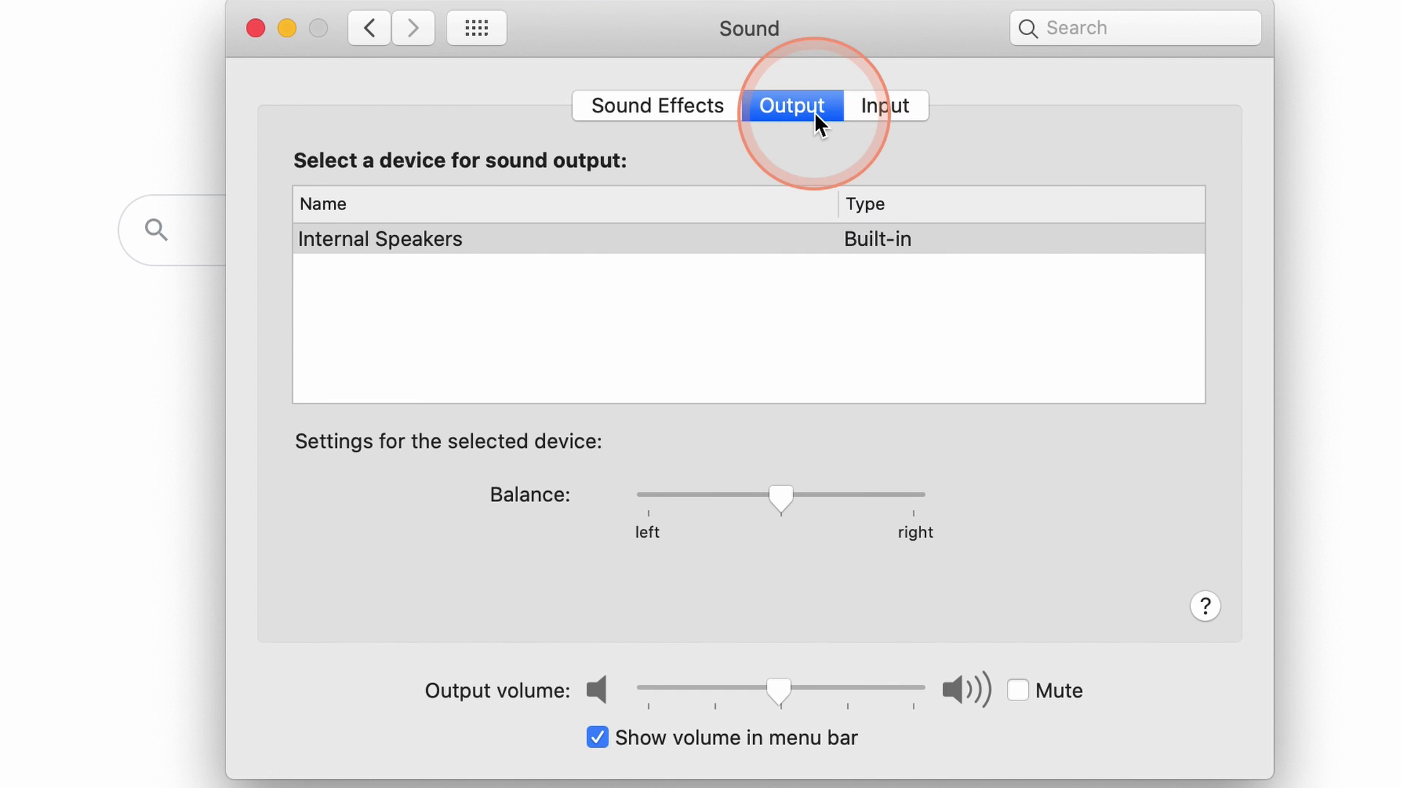
left_click(881, 108)
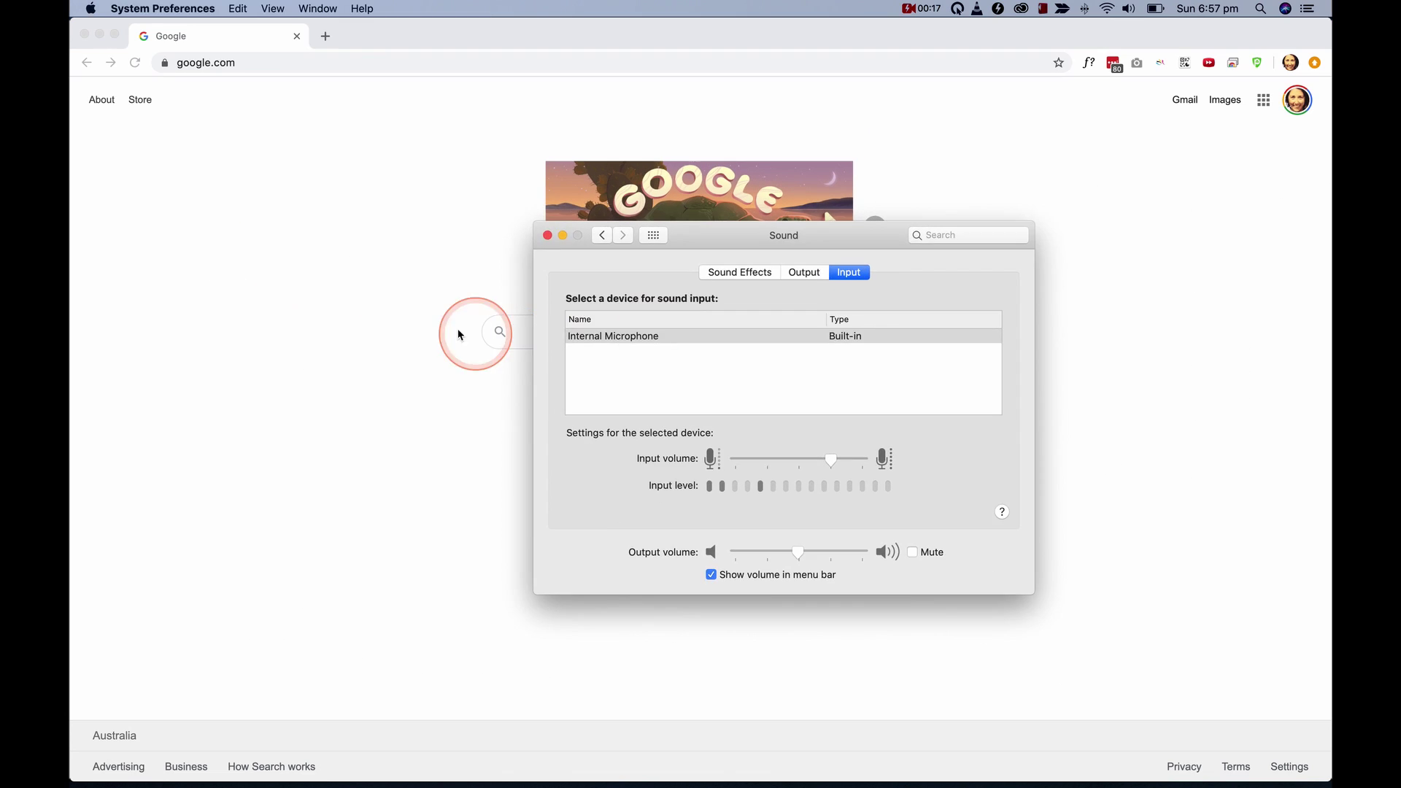
key("super+q")
left_click(531, 336)
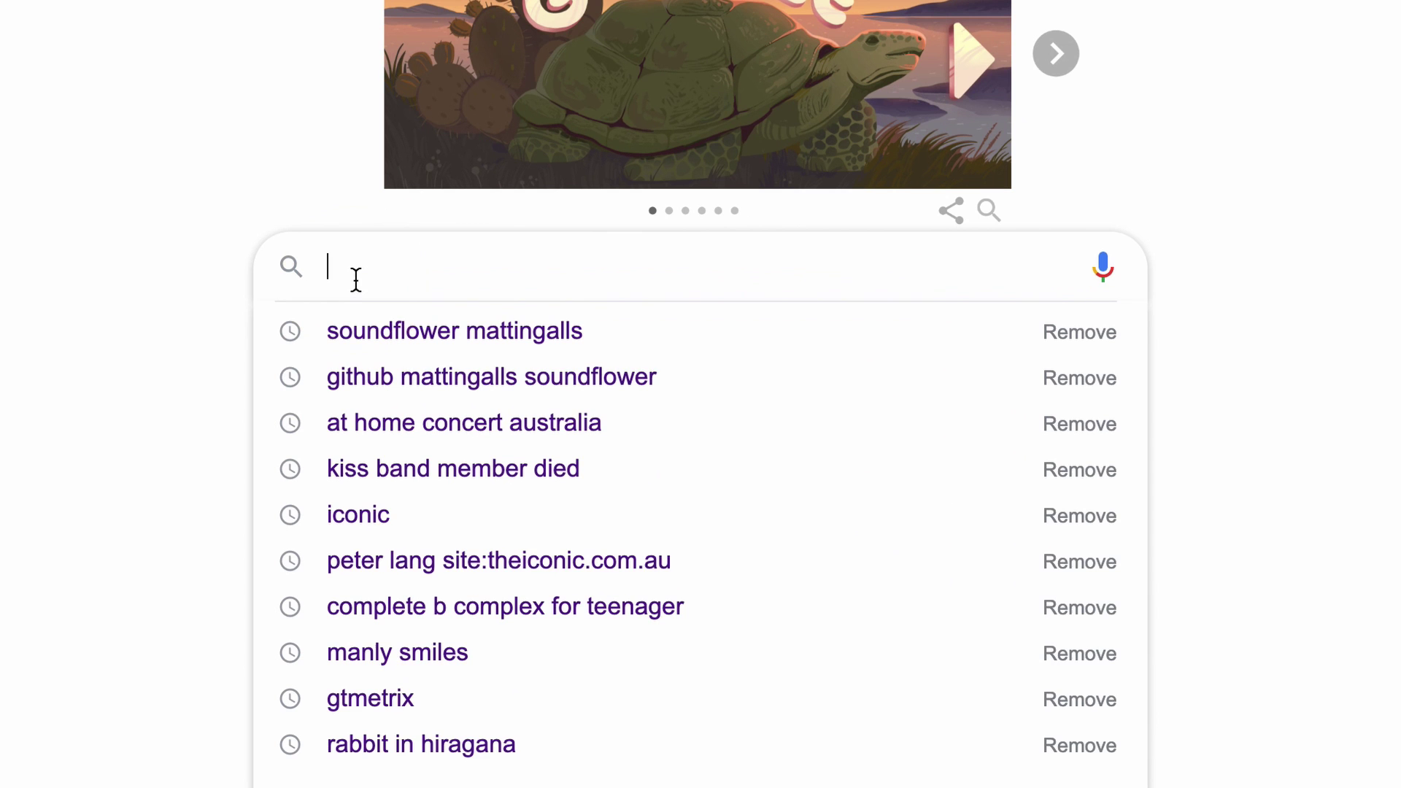
Step: Search Google for 'mattingalls soundflower' and open the mattingalls/Soundflower GitHub result
type("mattingalls ")
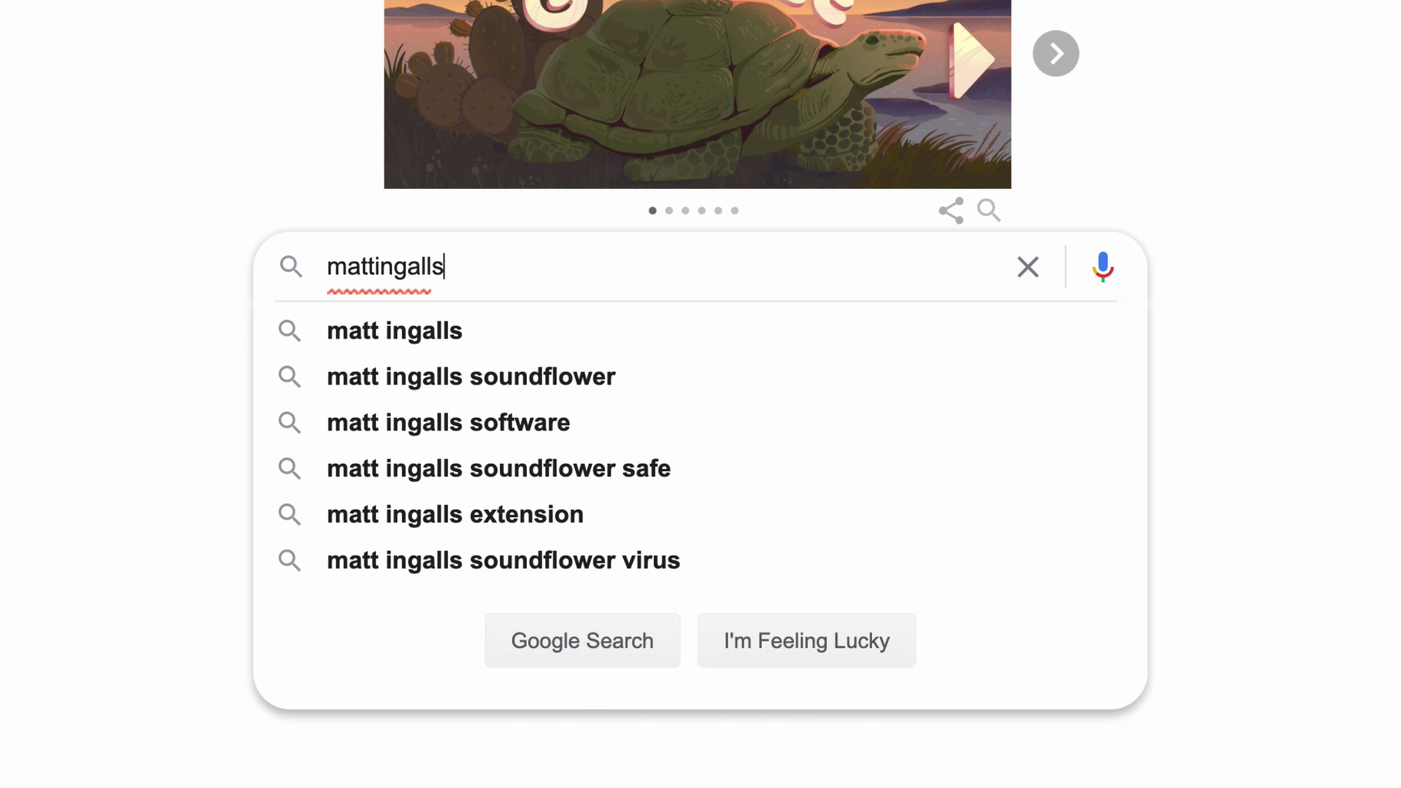
type("soundflower")
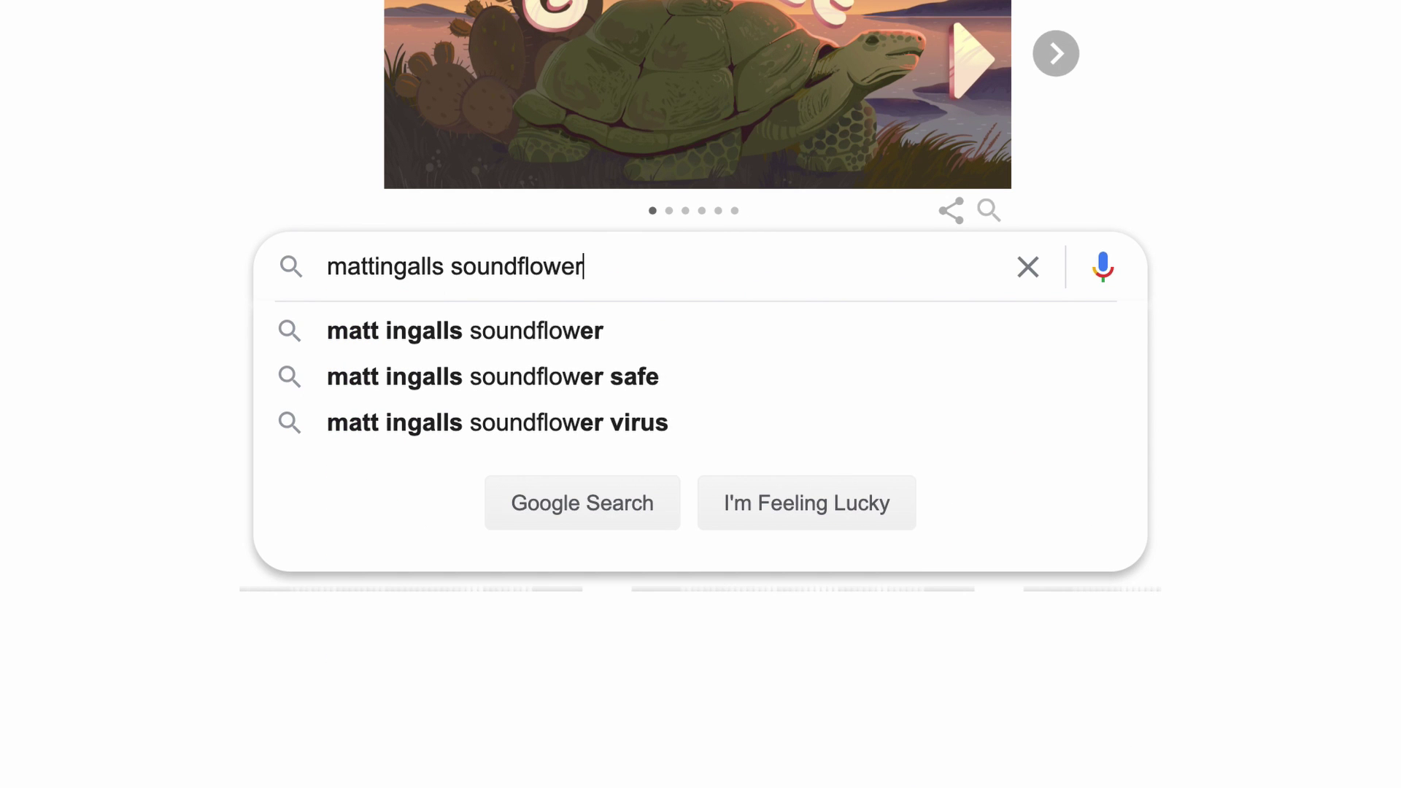
key("Return")
left_click(690, 631)
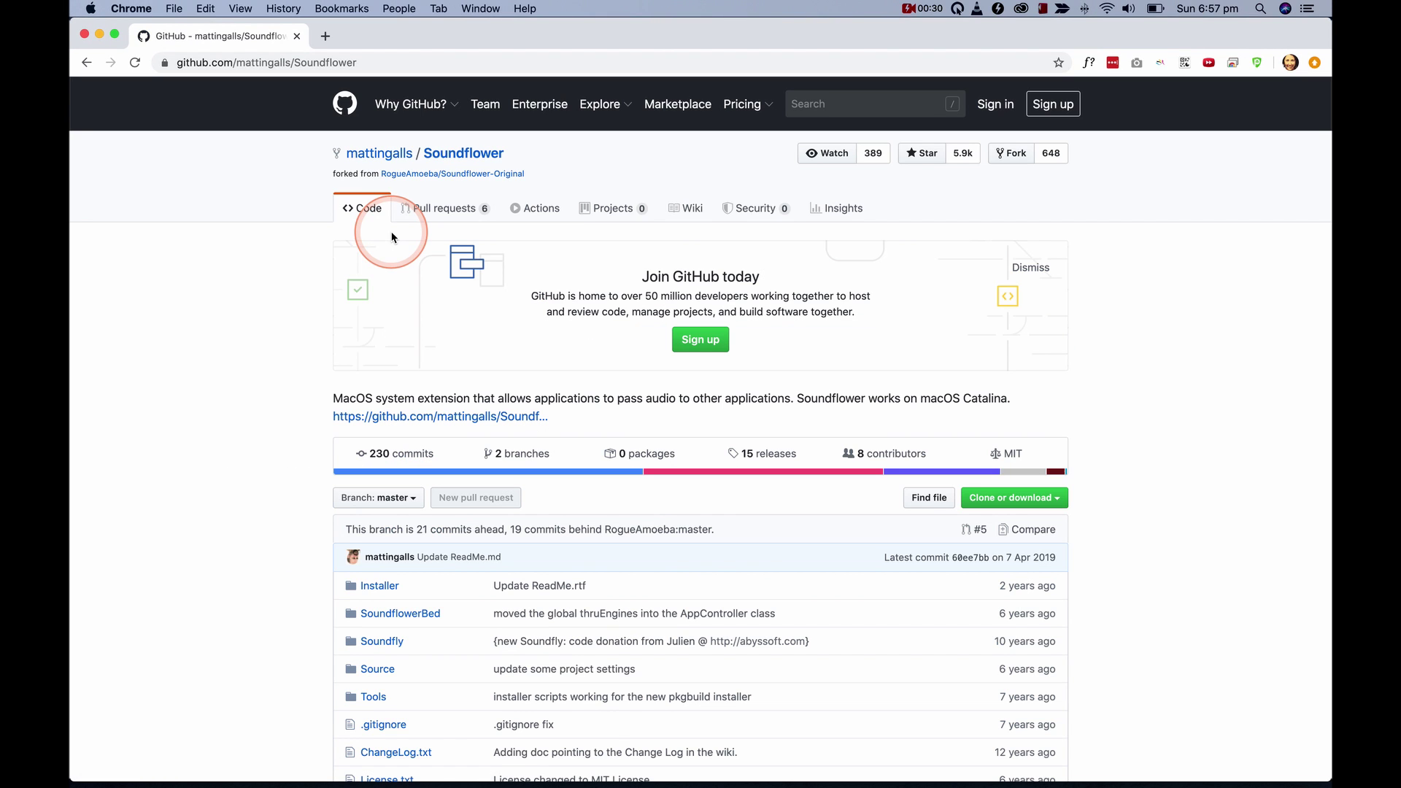
Step: Download Soundflower-2.0b2.dmg from the 2.0b2 release page and save it to the Desktop
scroll(473, 400, "down", 7)
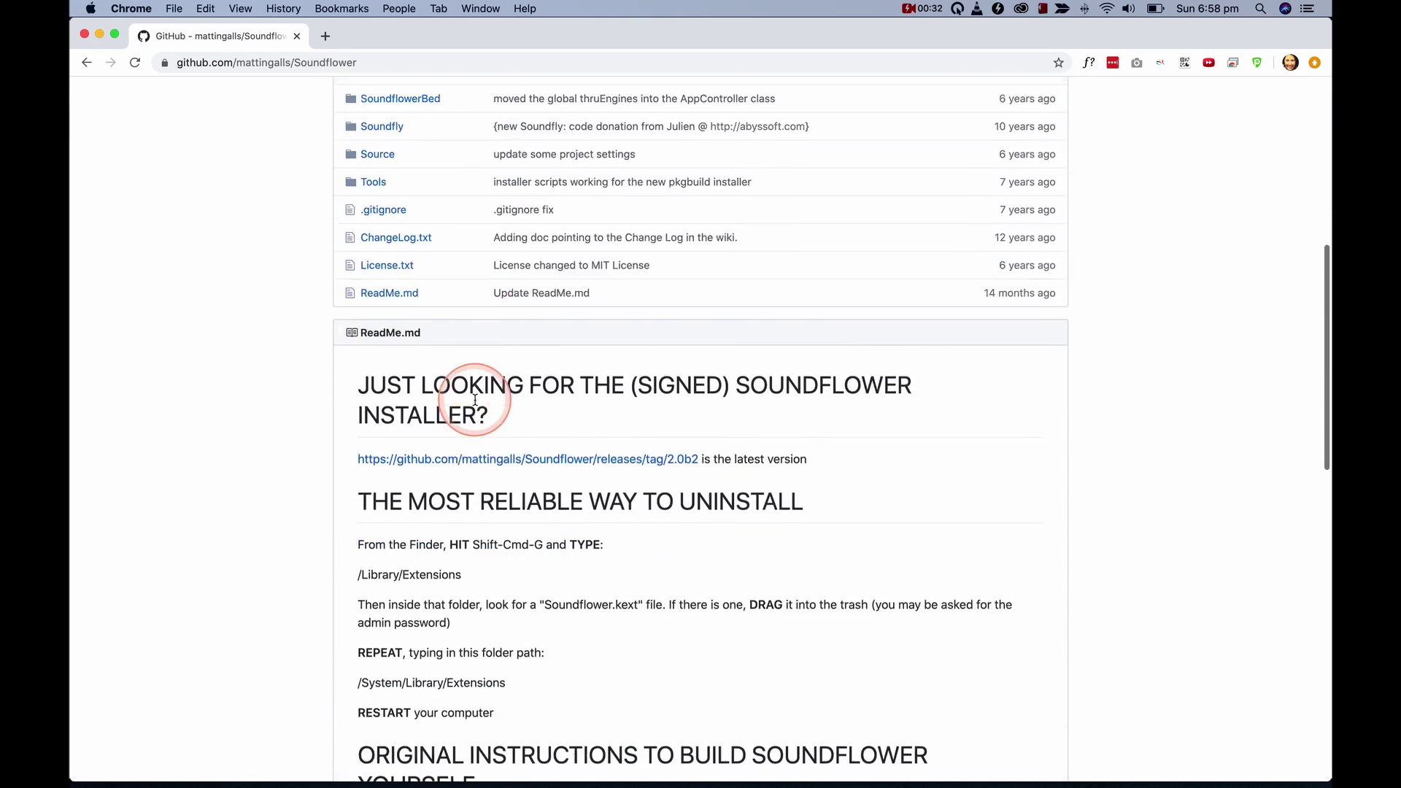
left_click(498, 459)
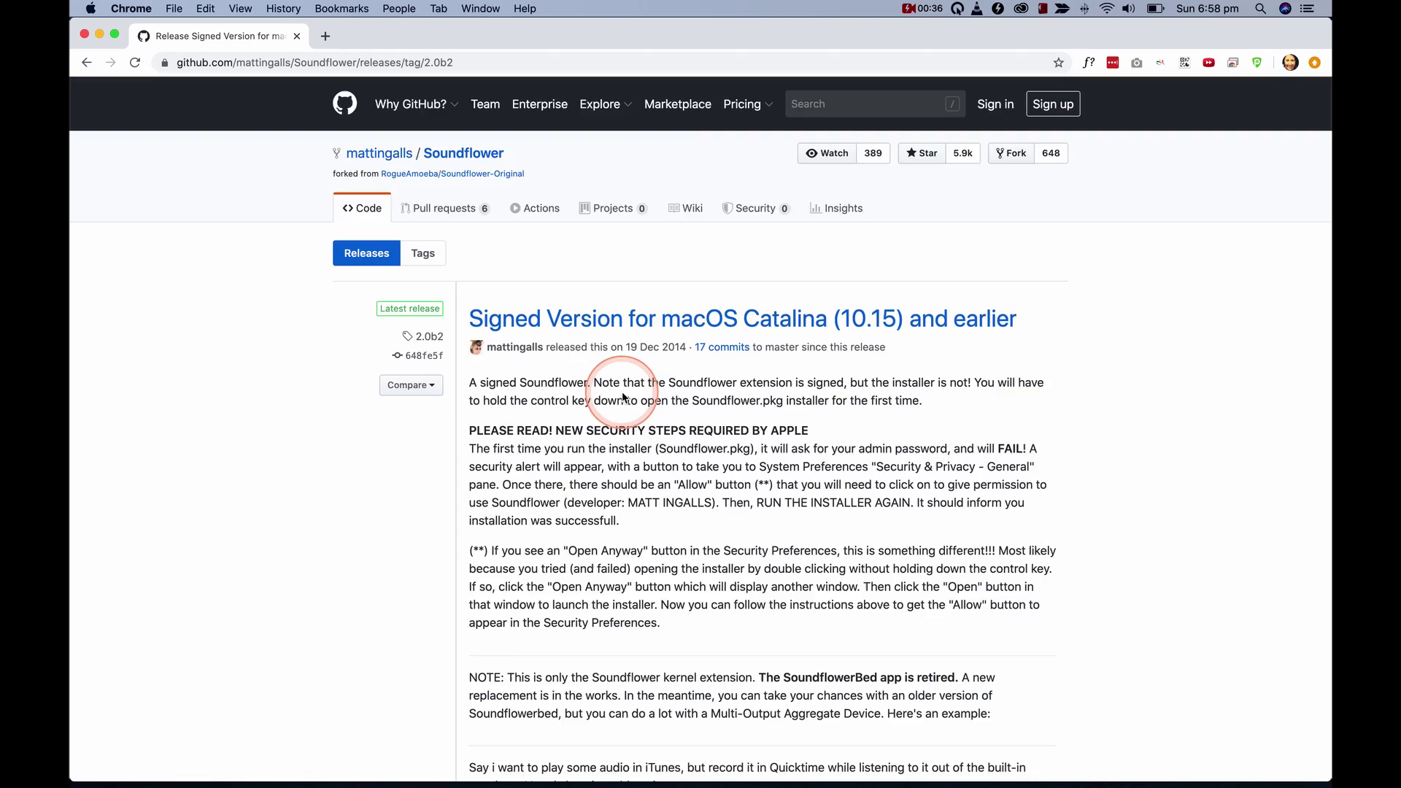
scroll(622, 396, "down", 7)
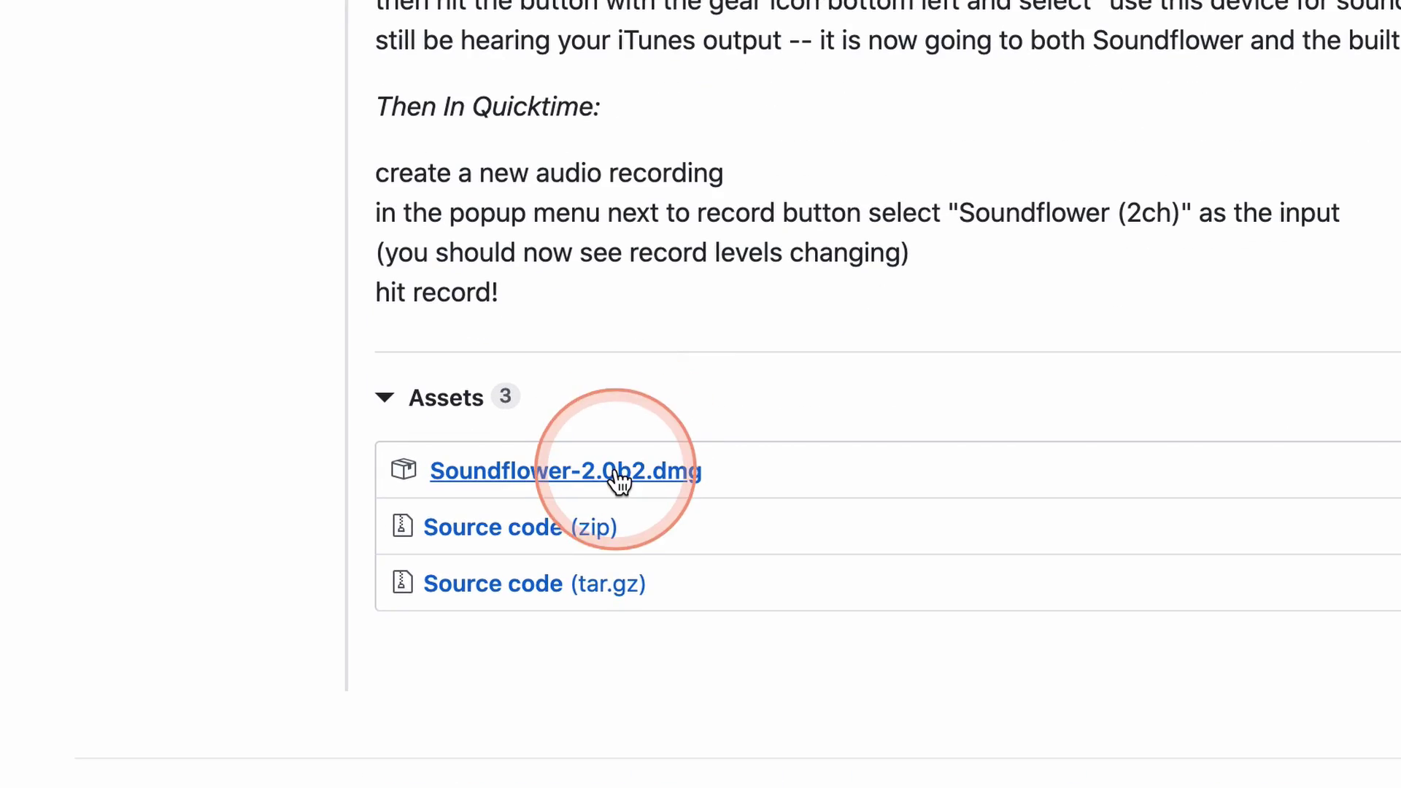
left_click(617, 482)
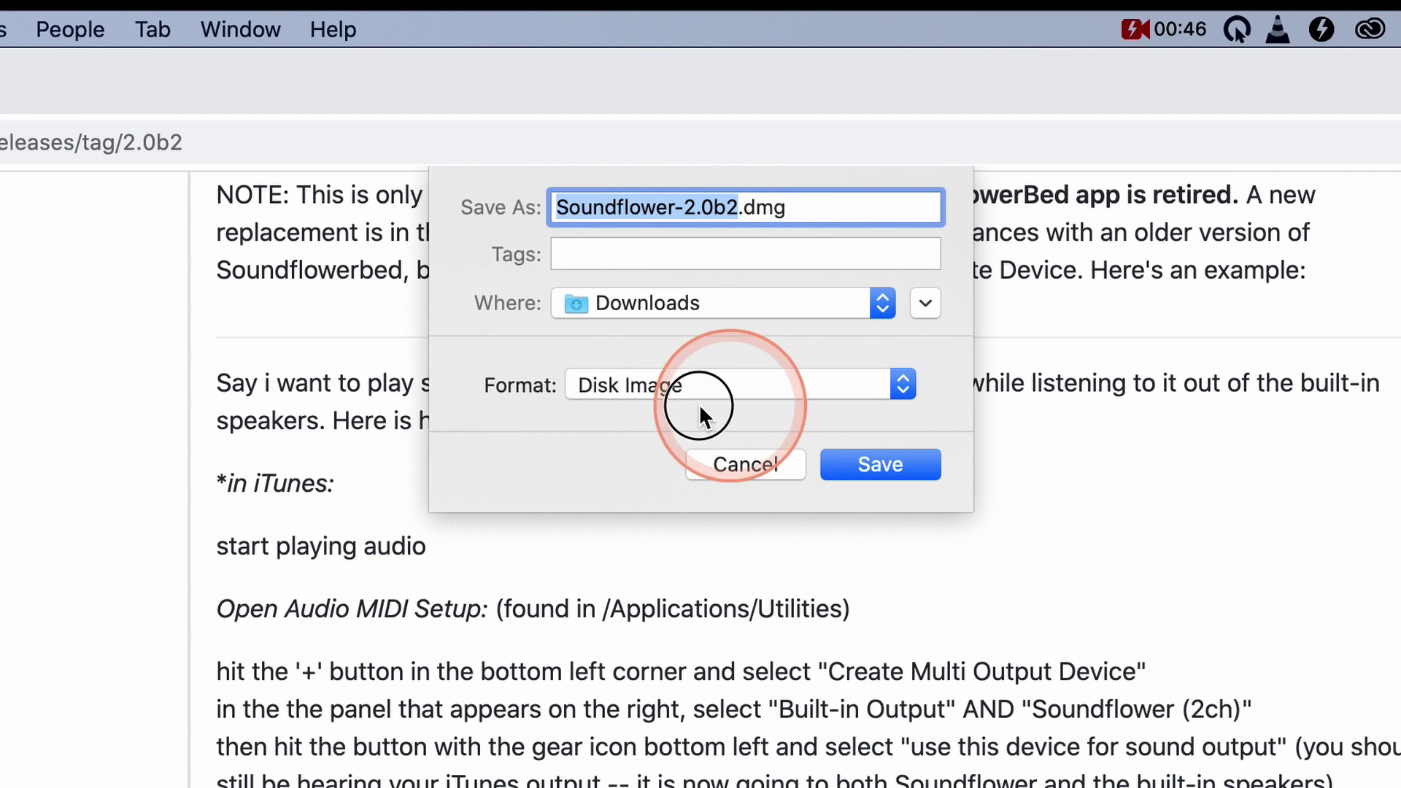
left_click(668, 300)
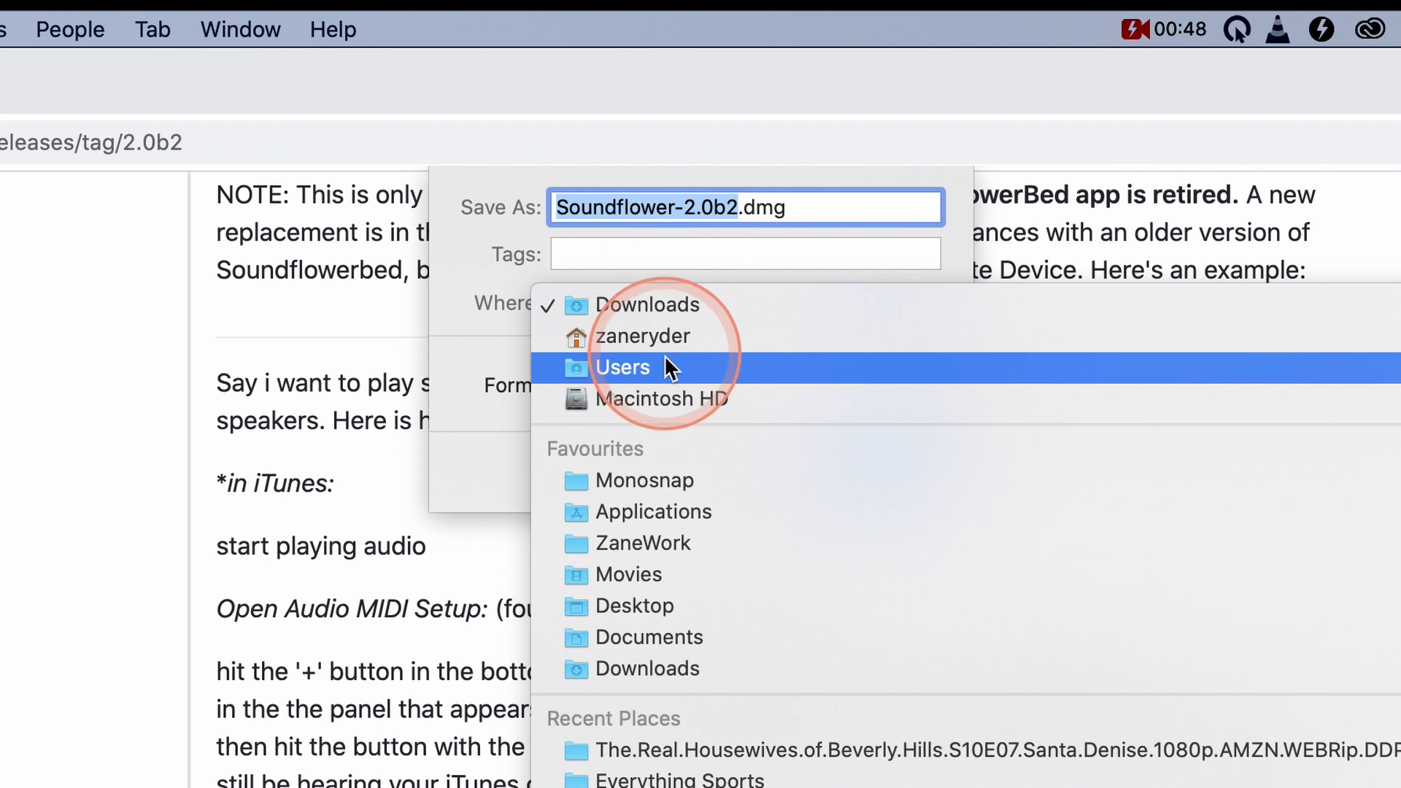
left_click(670, 606)
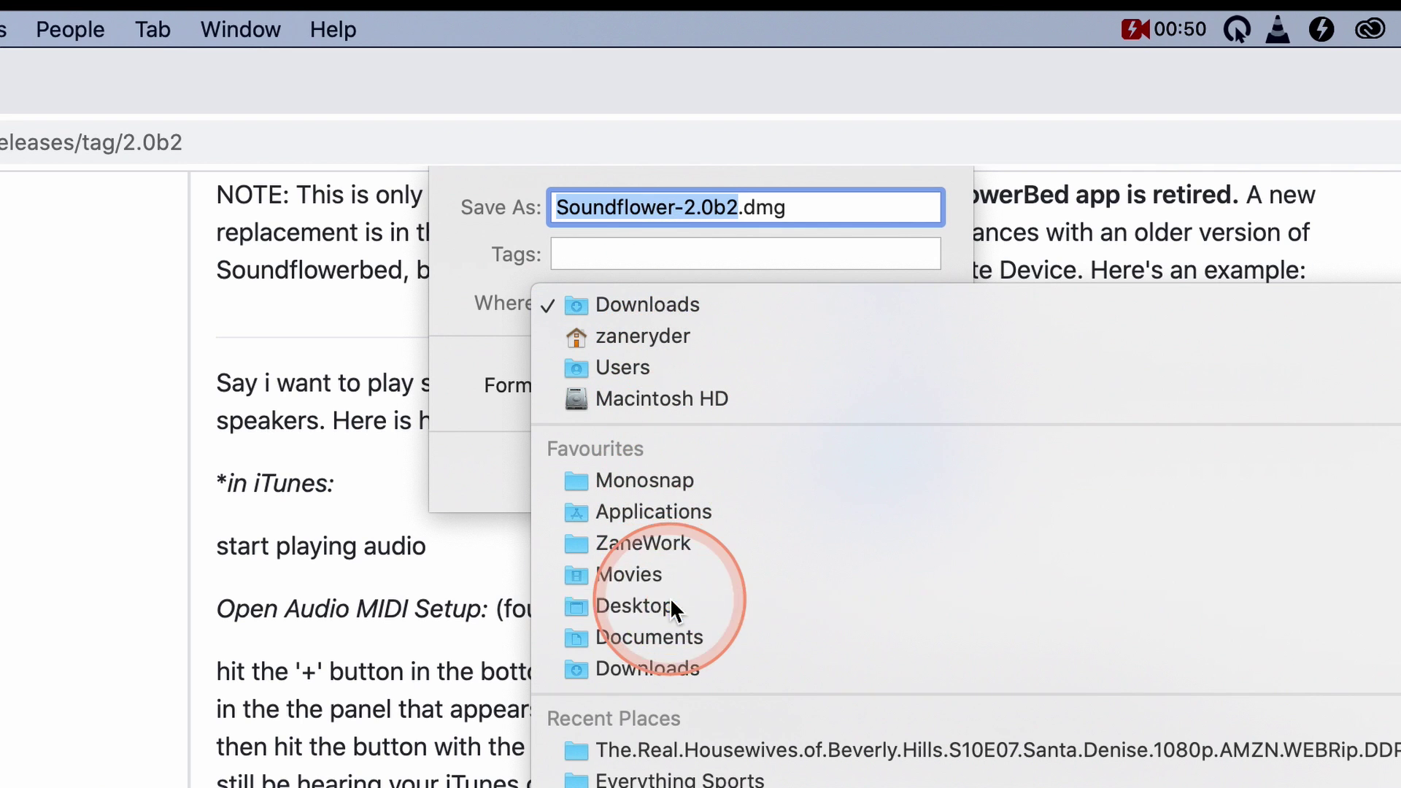
left_click(878, 467)
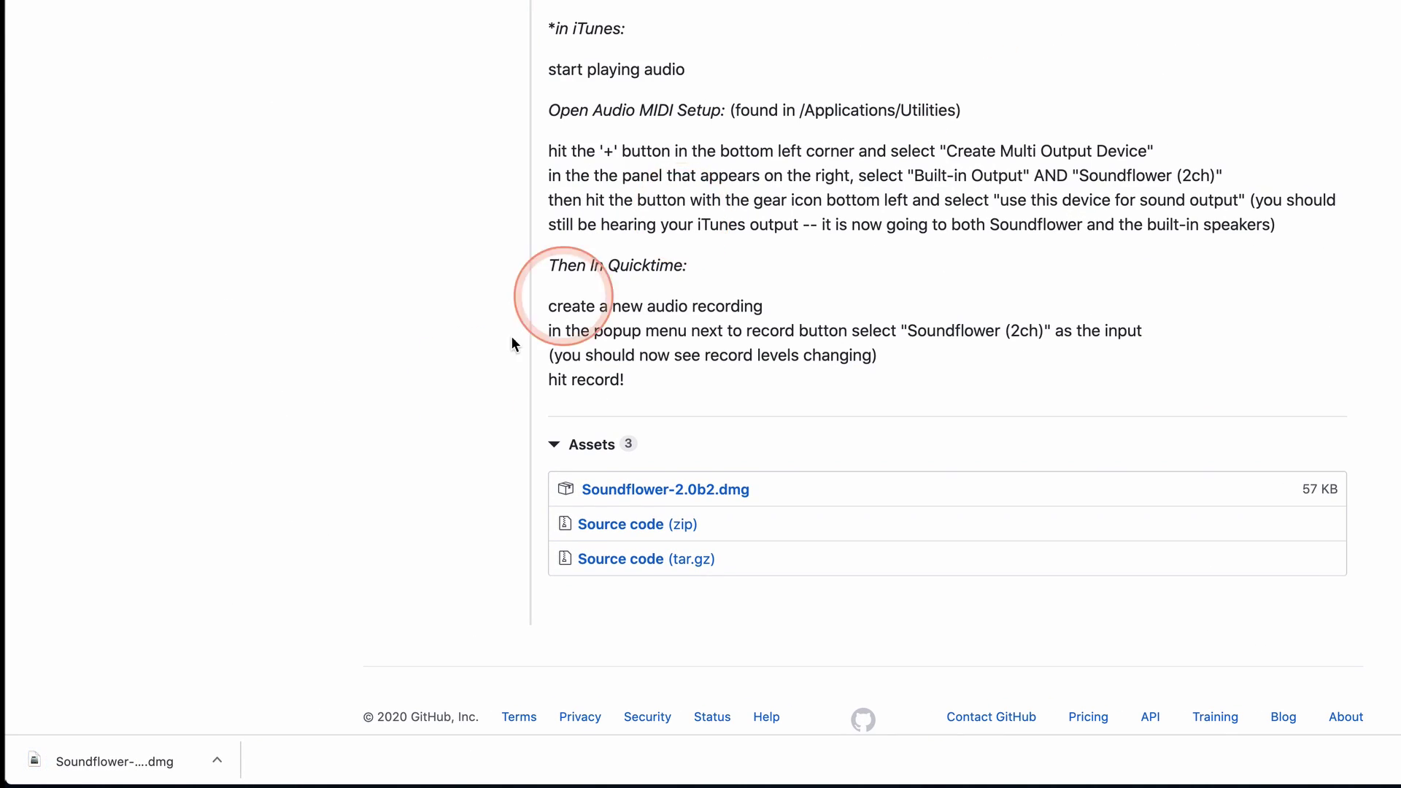
Step: Open the downloaded disk image and try launching Soundflower.pkg, dismissing the unidentified-developer alert
left_click(81, 770)
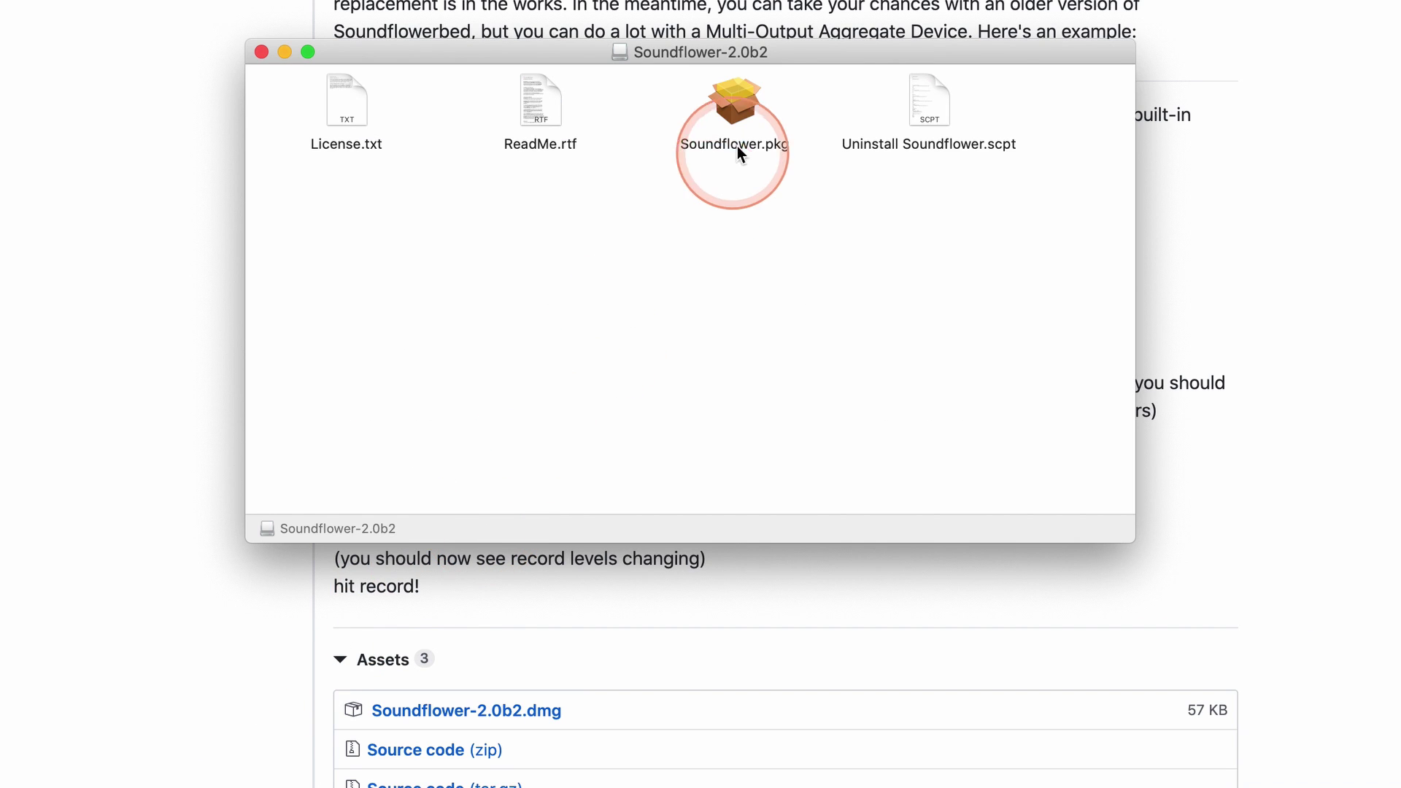
left_click(742, 108)
double_click(741, 107)
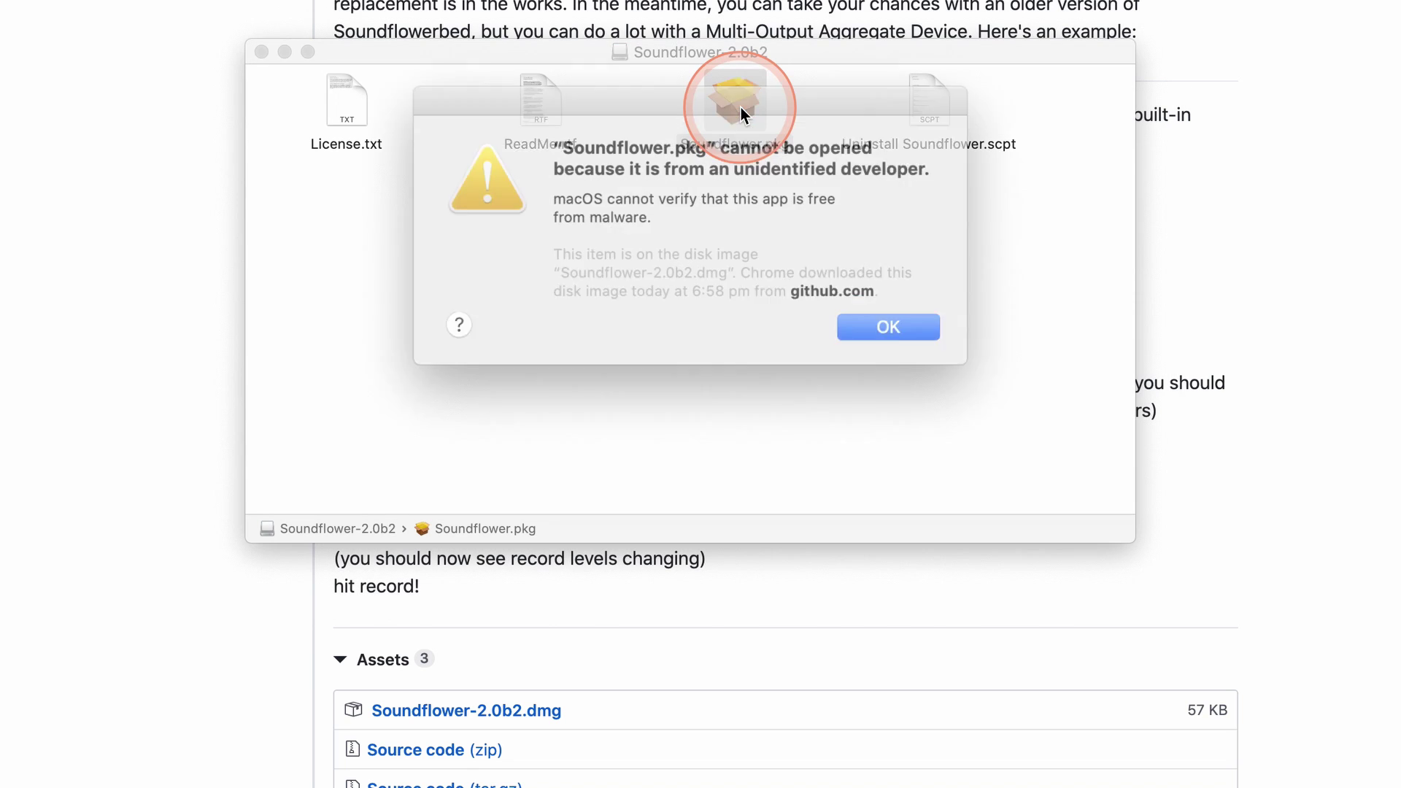
left_click(859, 314)
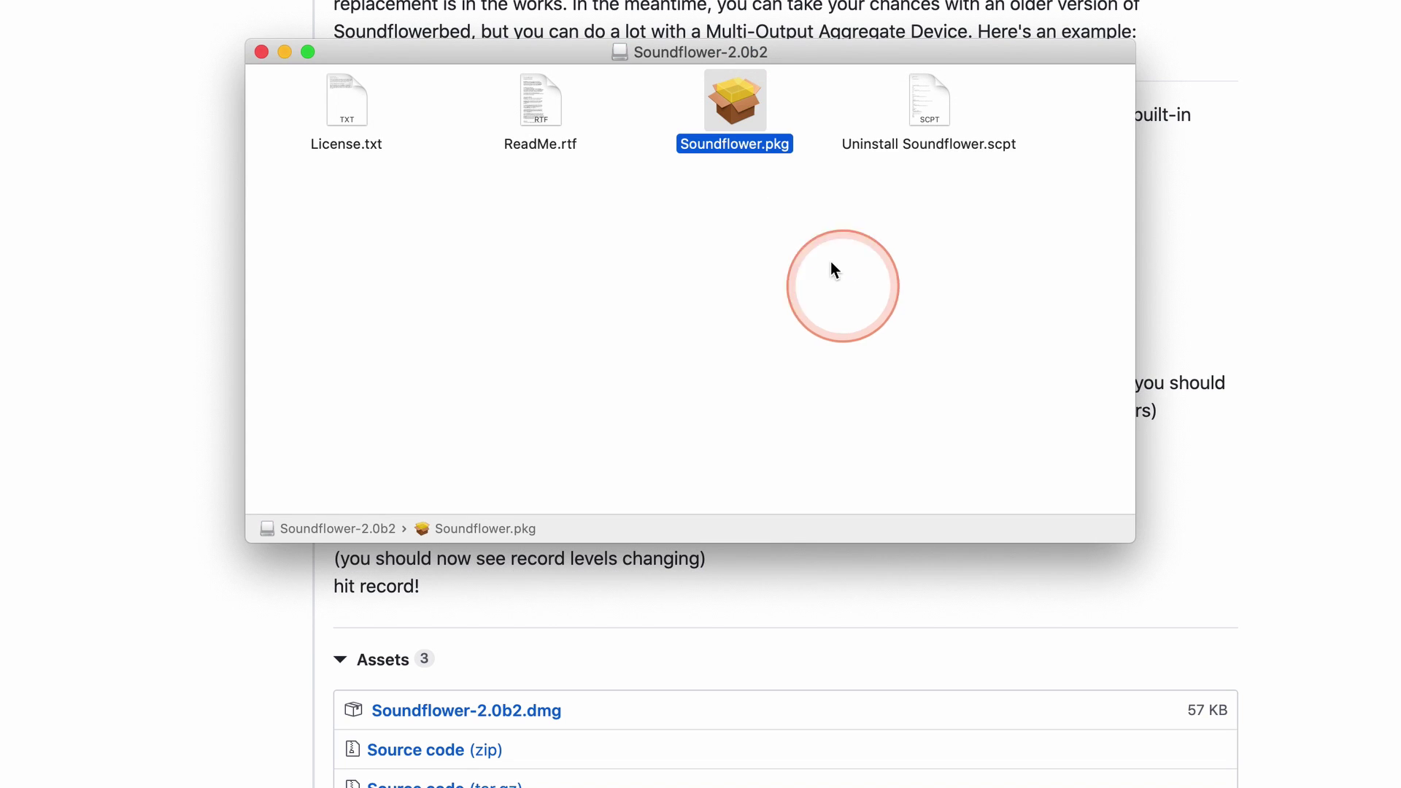
Step: Launch Soundflower.pkg through its context-menu Open and confirm the security prompt
right_click(728, 112)
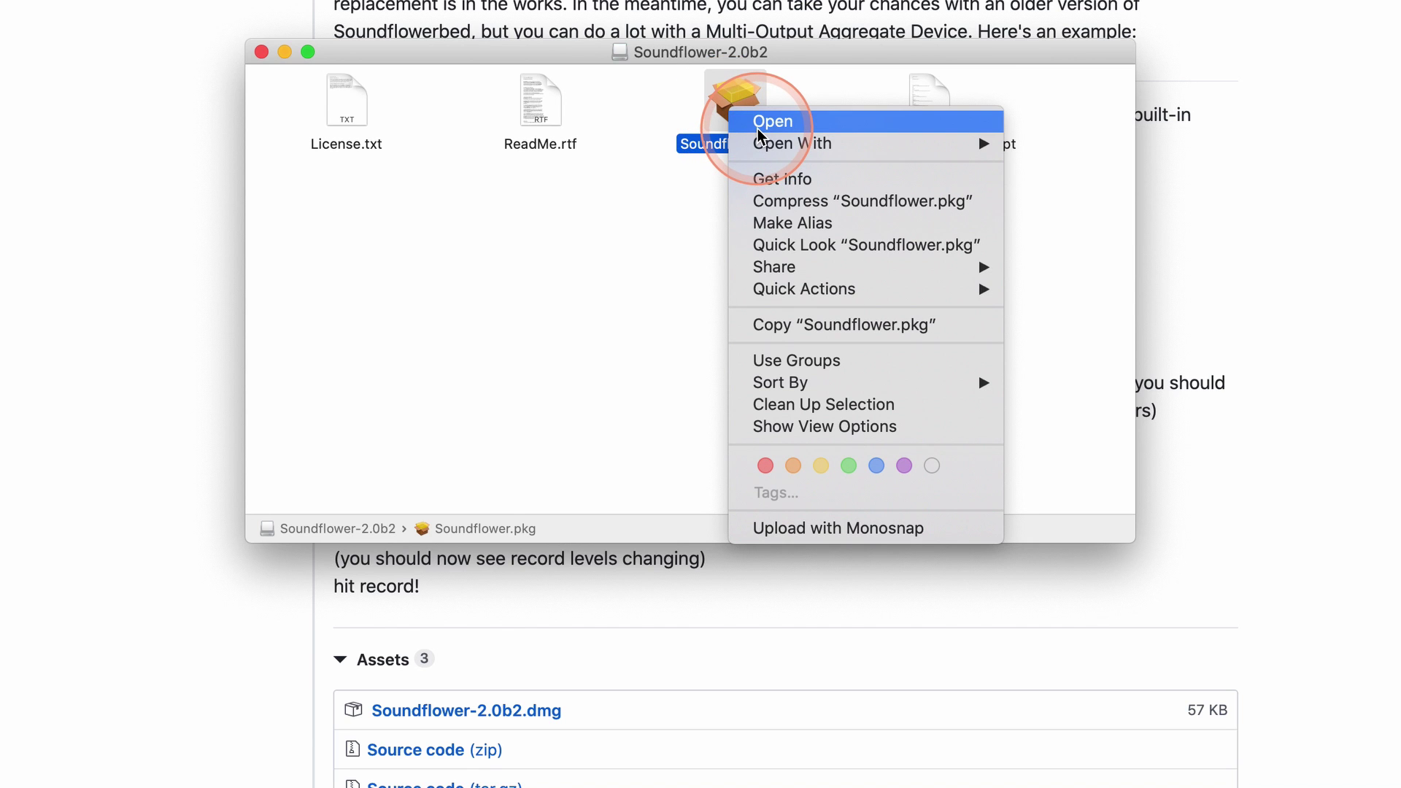
left_click(758, 123)
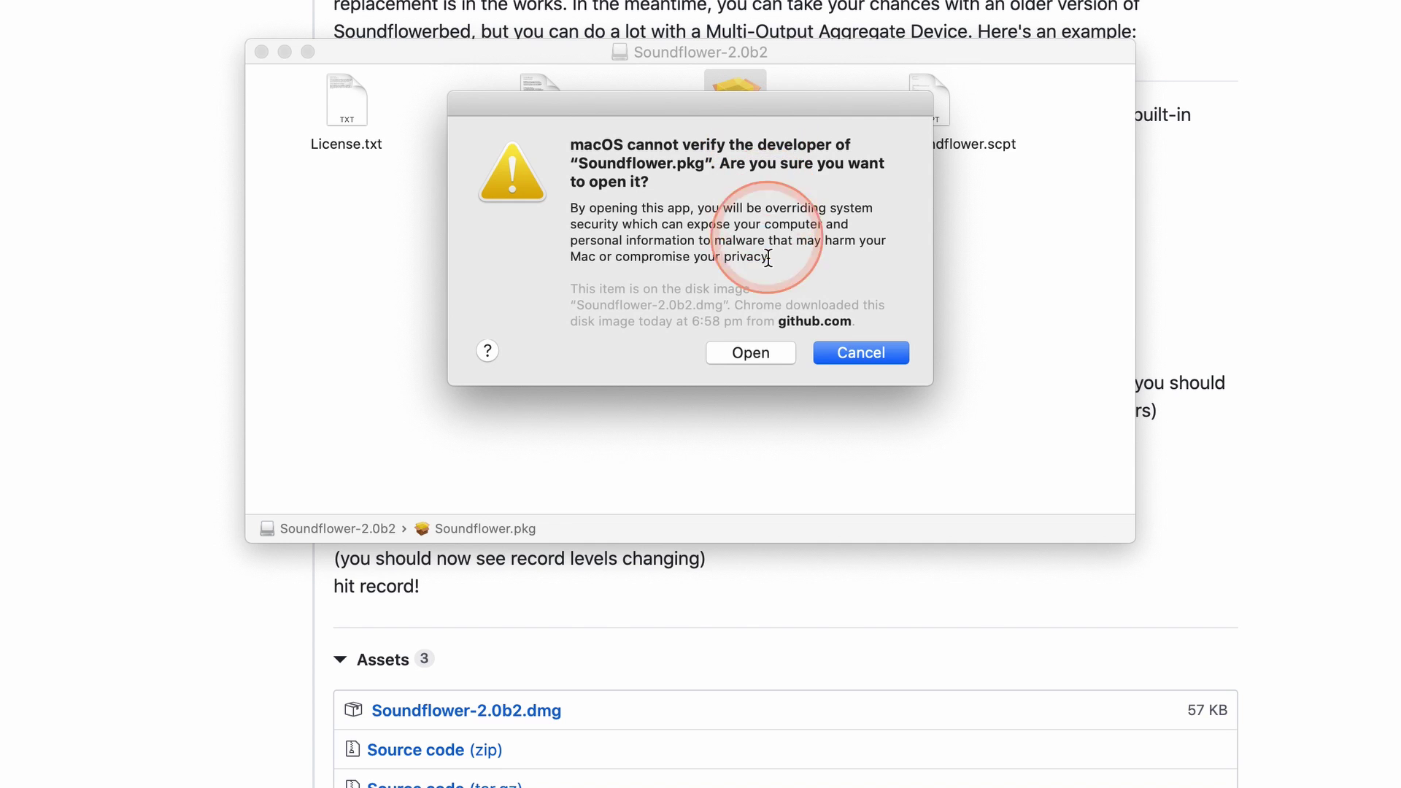
left_click(758, 356)
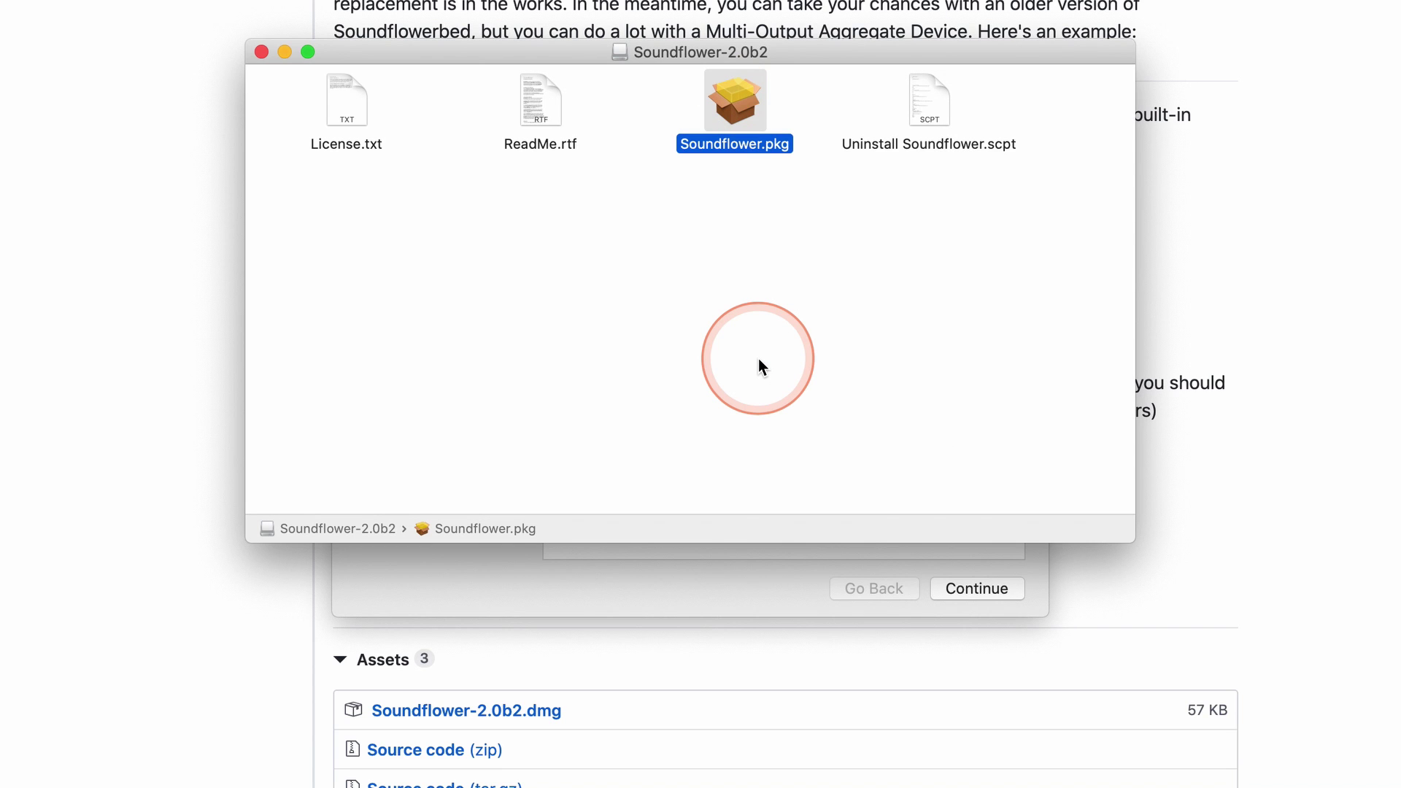
Step: Run the standard Soundflower install on Macintosh HD, then open Security Preferences for the blocked extension
left_click(724, 591)
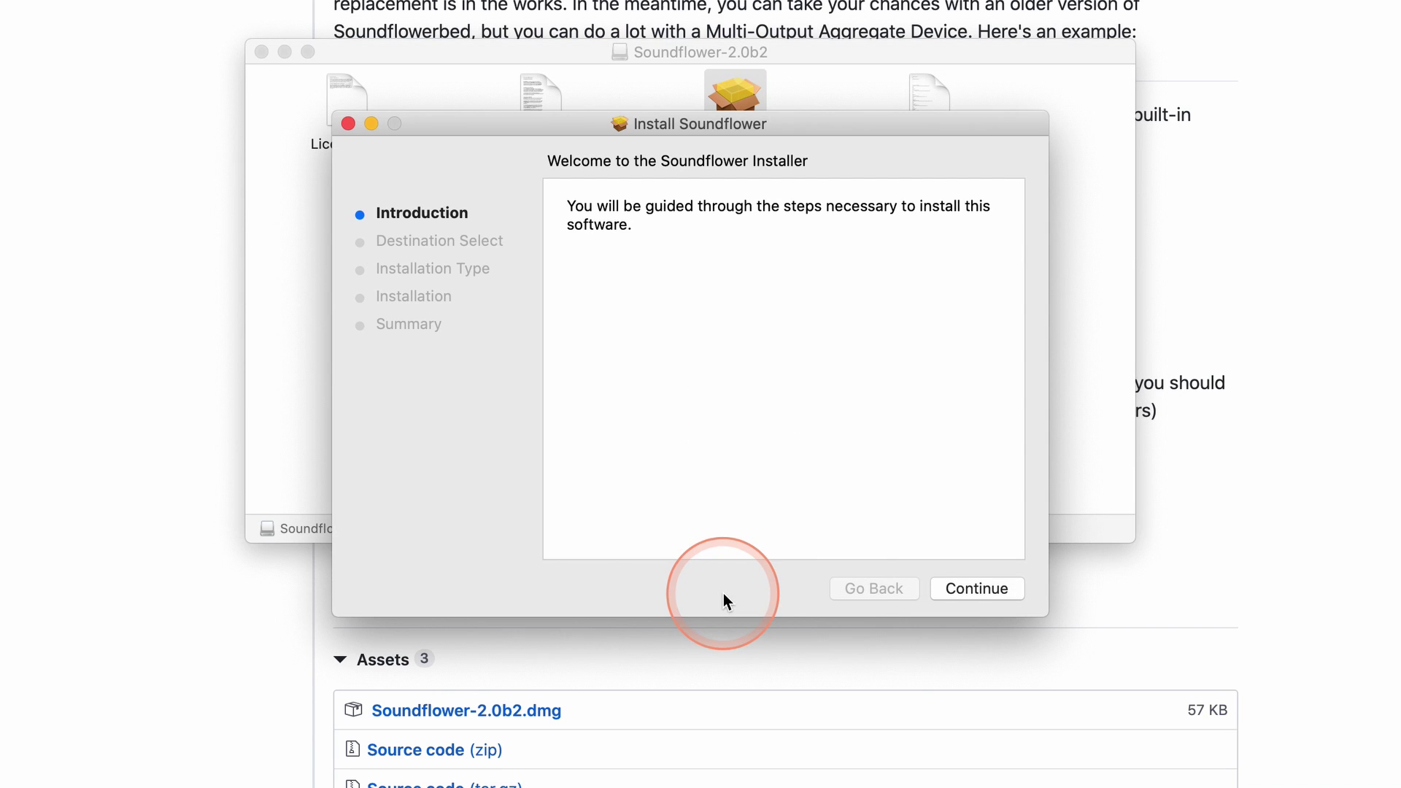
left_click(962, 588)
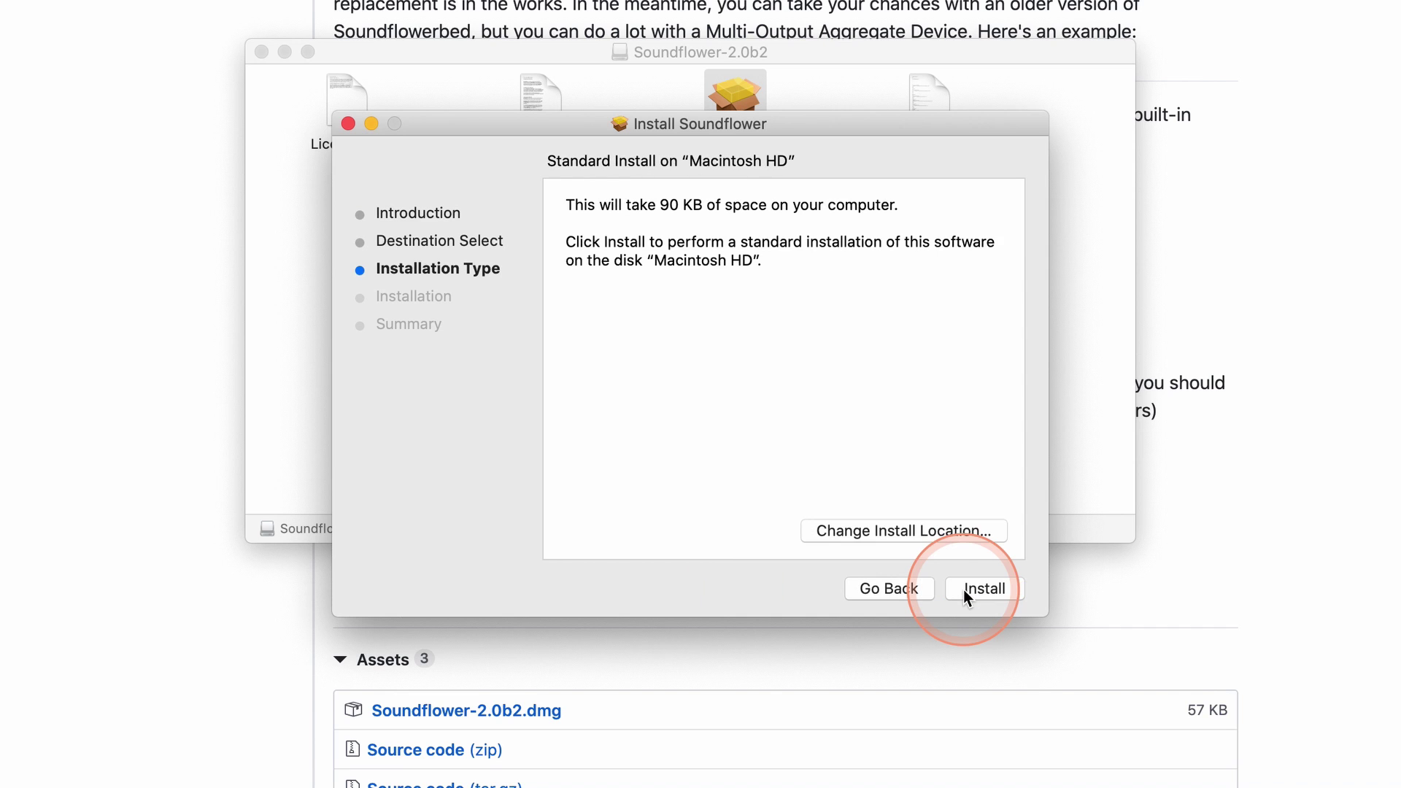
left_click(963, 590)
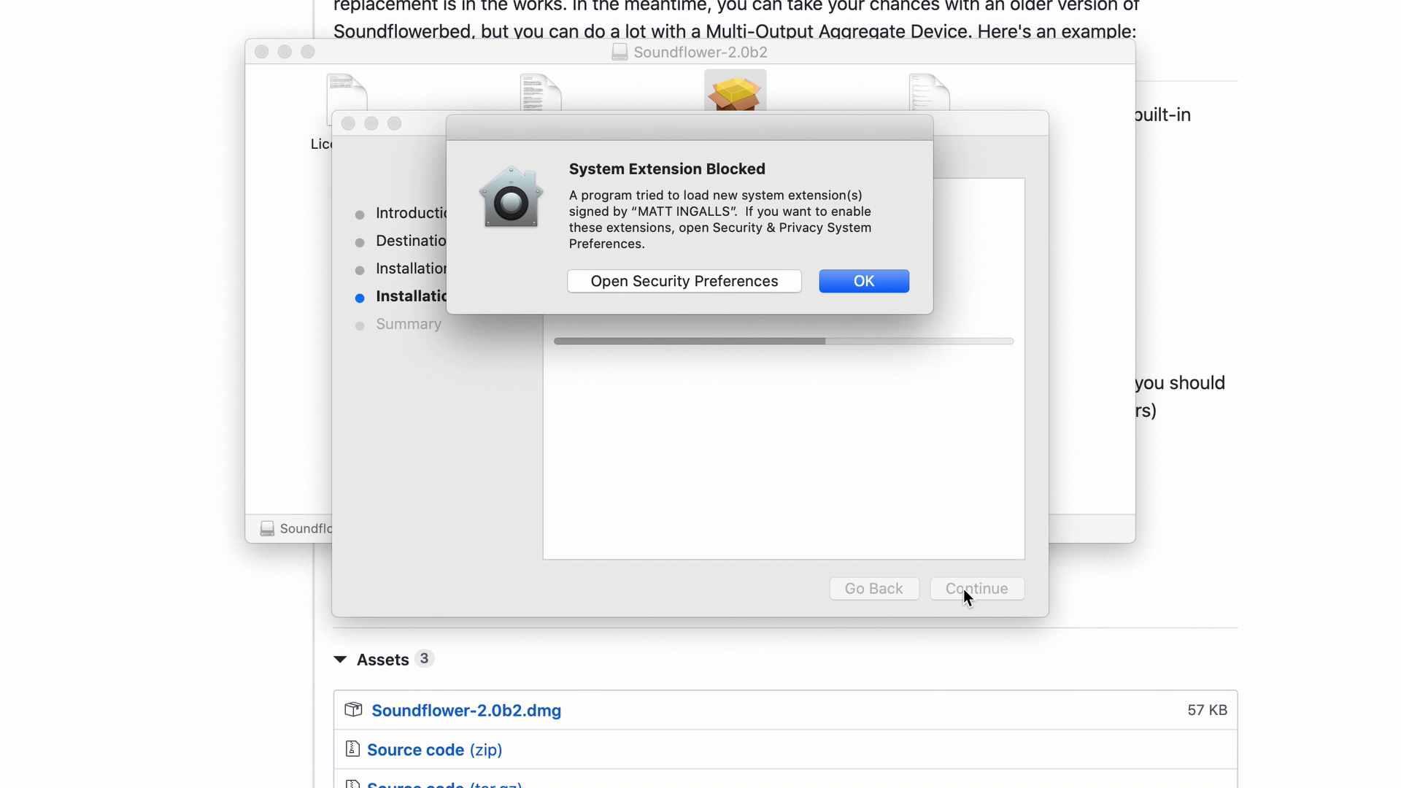
left_click(760, 280)
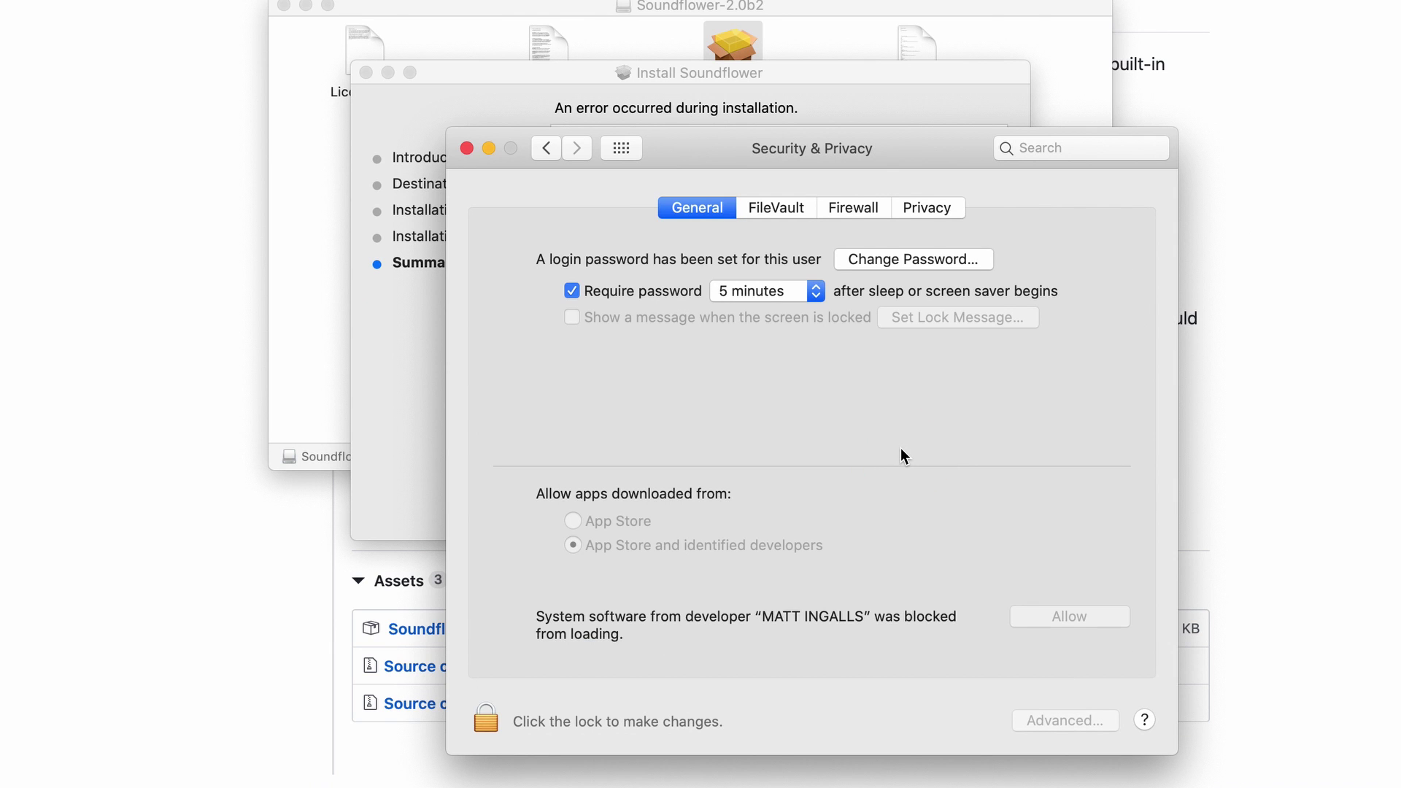
Step: Unlock Security & Privacy, allow the Soundflower system software, relock it, and return to the installer
left_click(901, 448)
left_click(486, 720)
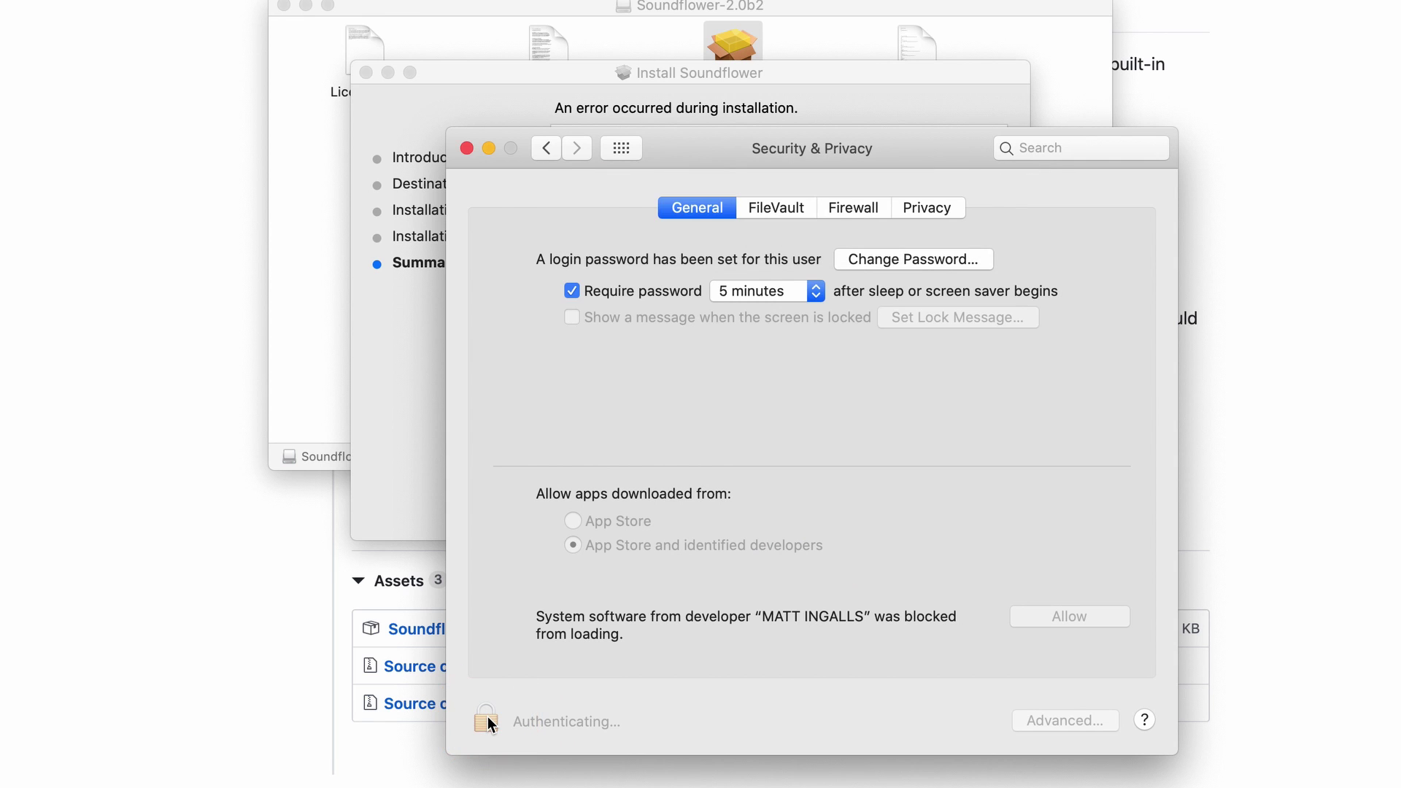
left_click(941, 602)
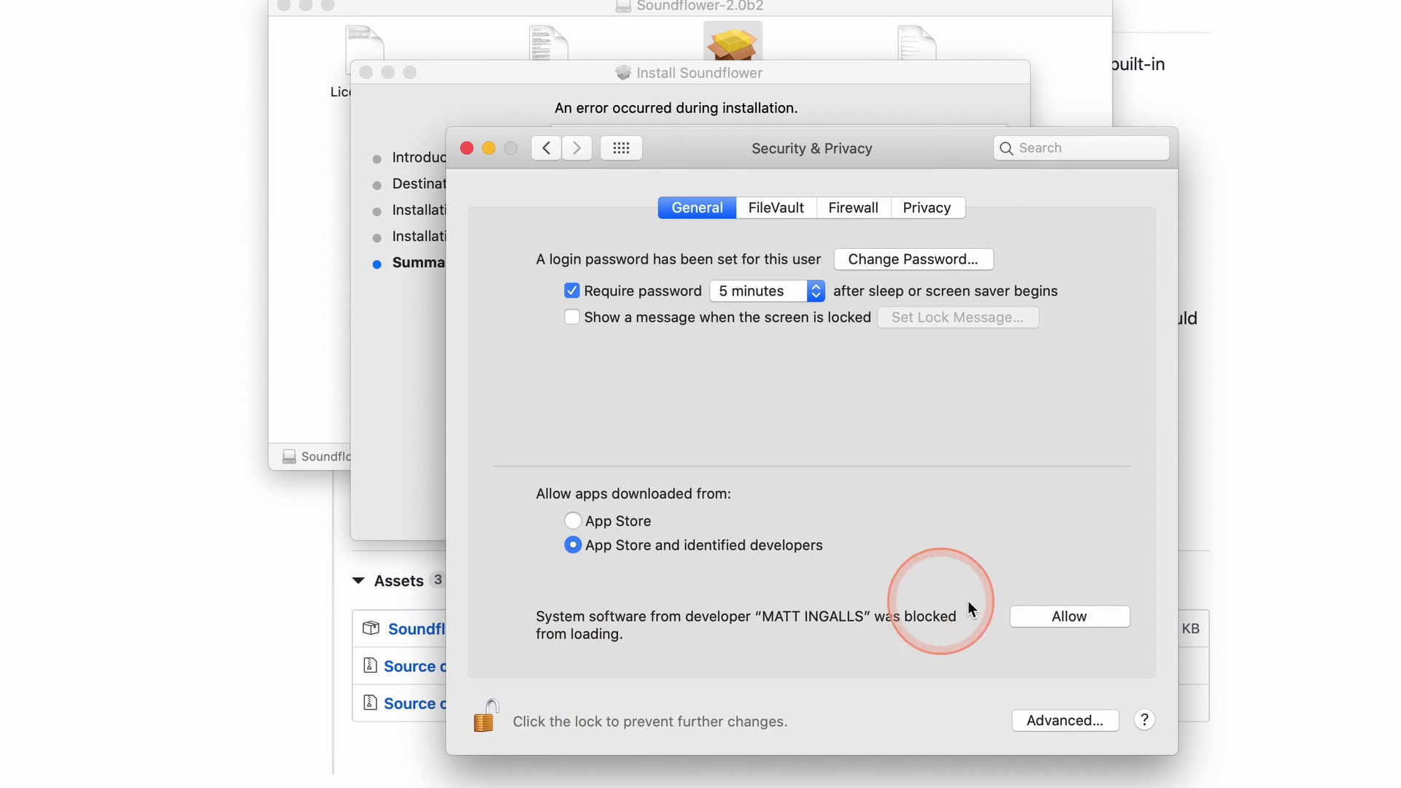
left_click(1082, 619)
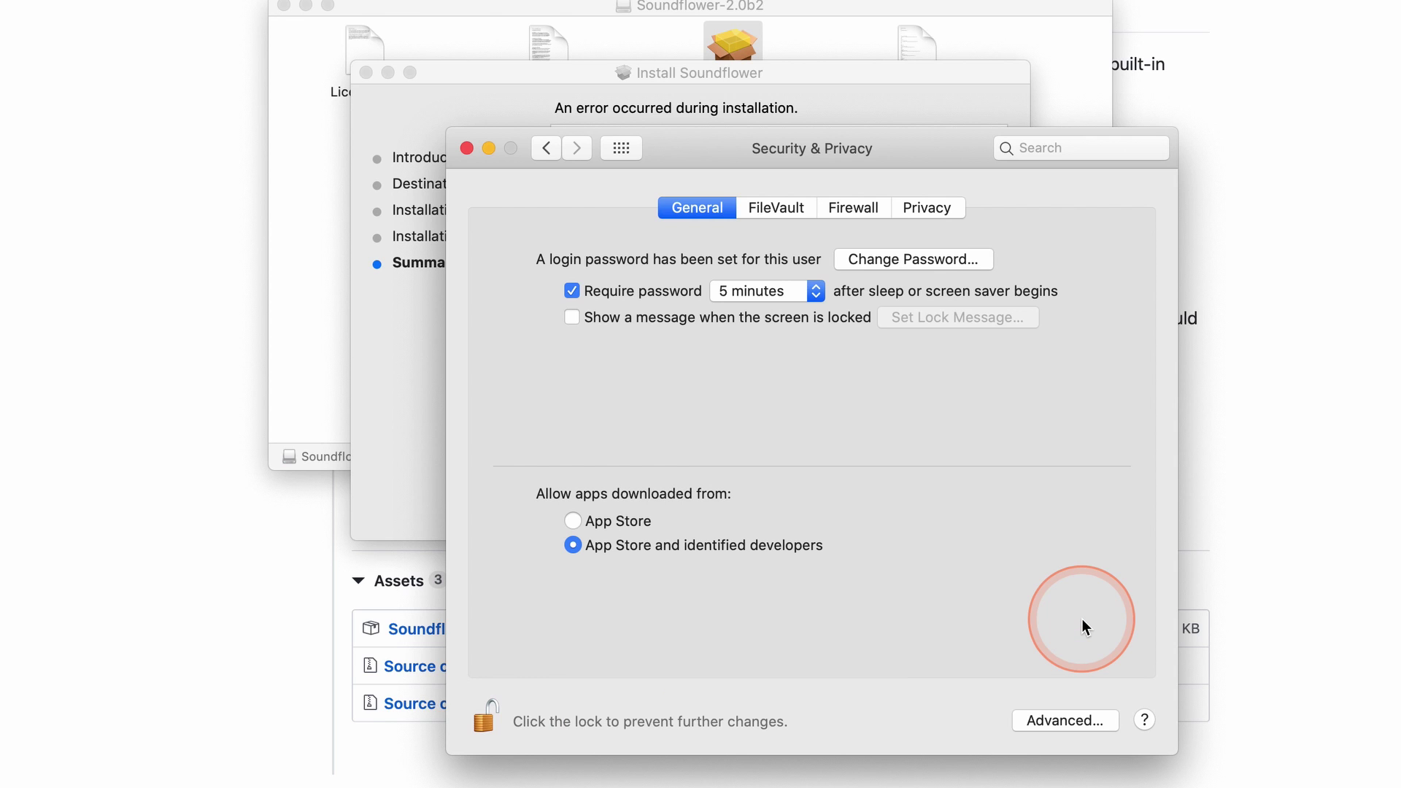
left_click(487, 716)
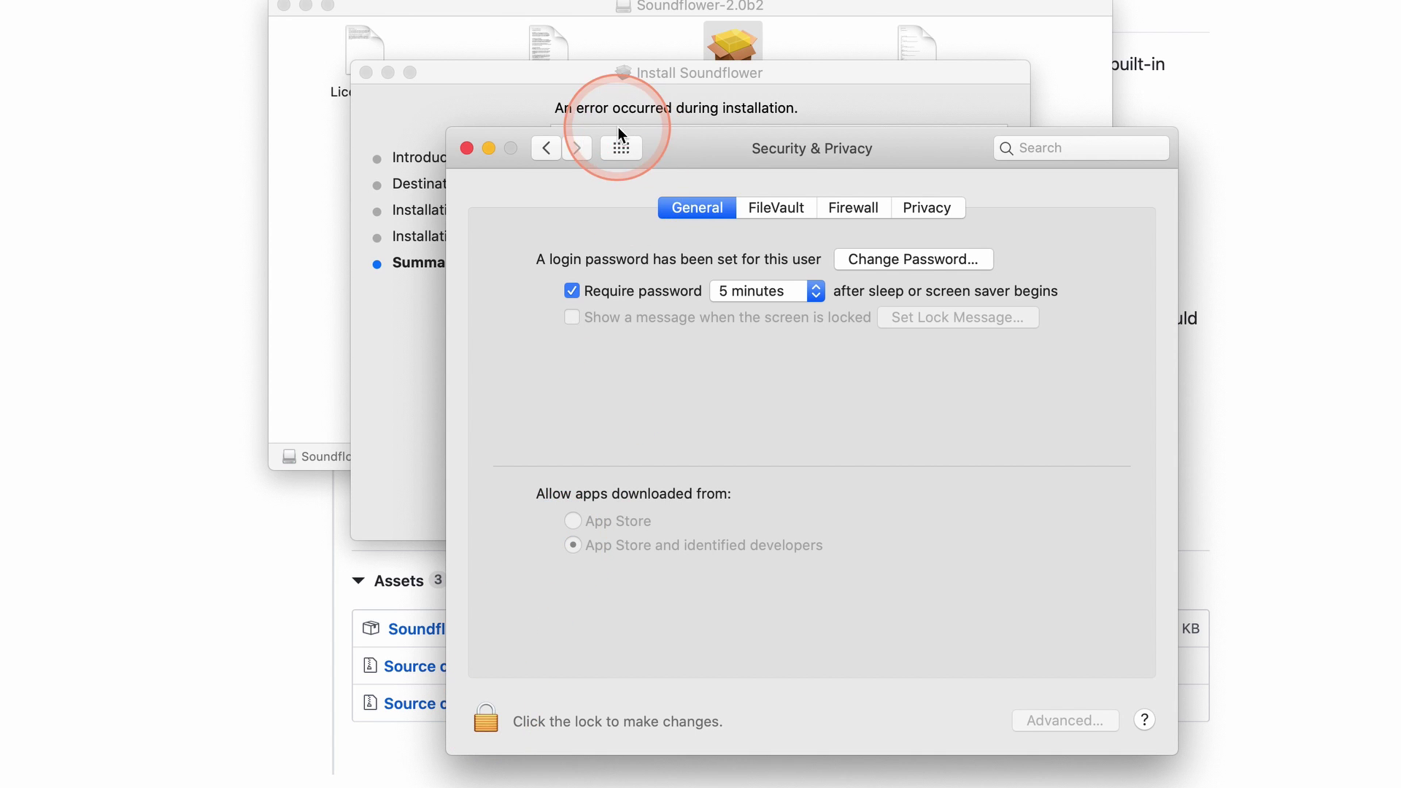
left_click(620, 146)
left_click(593, 94)
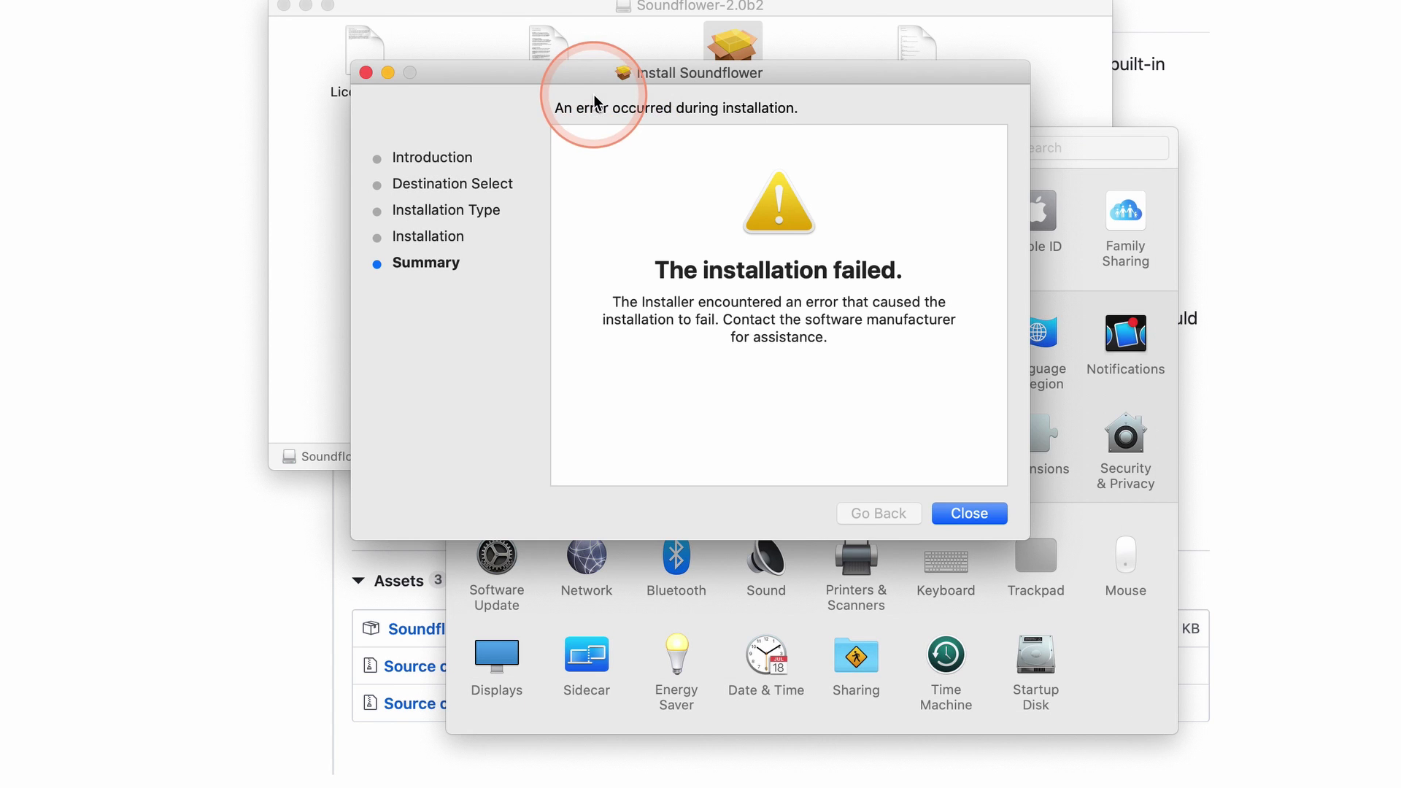
Step: Close the failed installer and reopen Soundflower.pkg via its context-menu Open
left_click(944, 515)
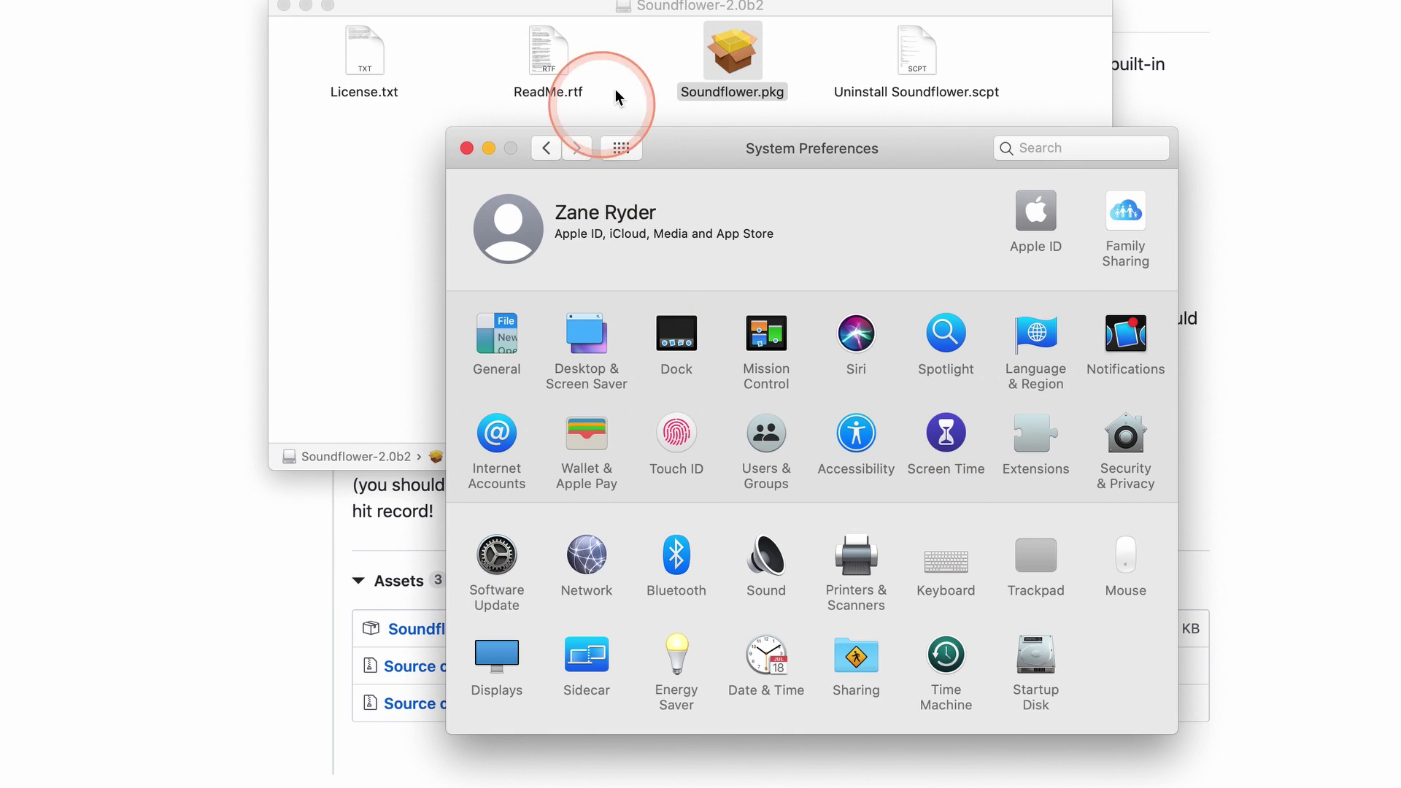
left_click(646, 95)
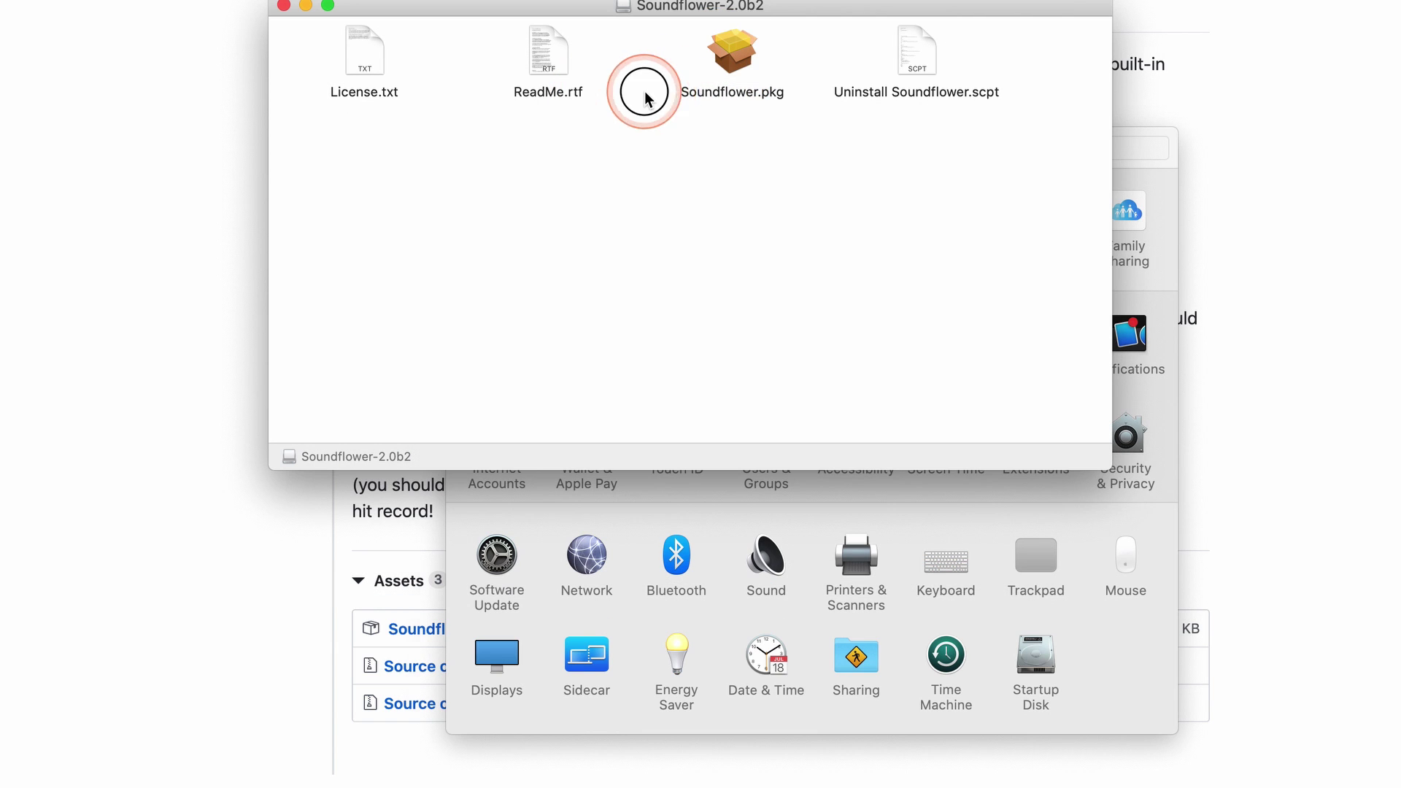
right_click(733, 55)
left_click(751, 55)
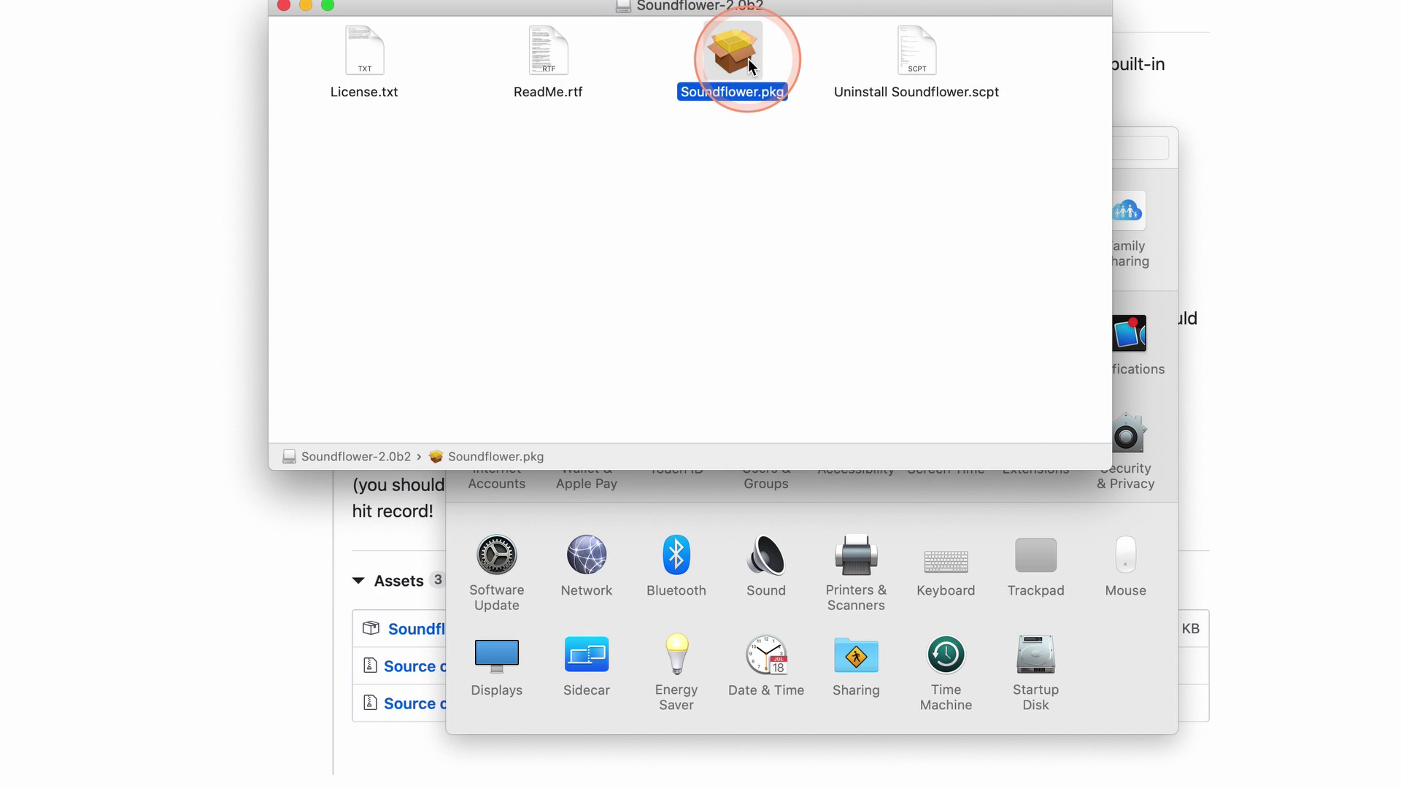
Step: Run the standard install on Macintosh HD and close the installer once it succeeds
left_click(961, 513)
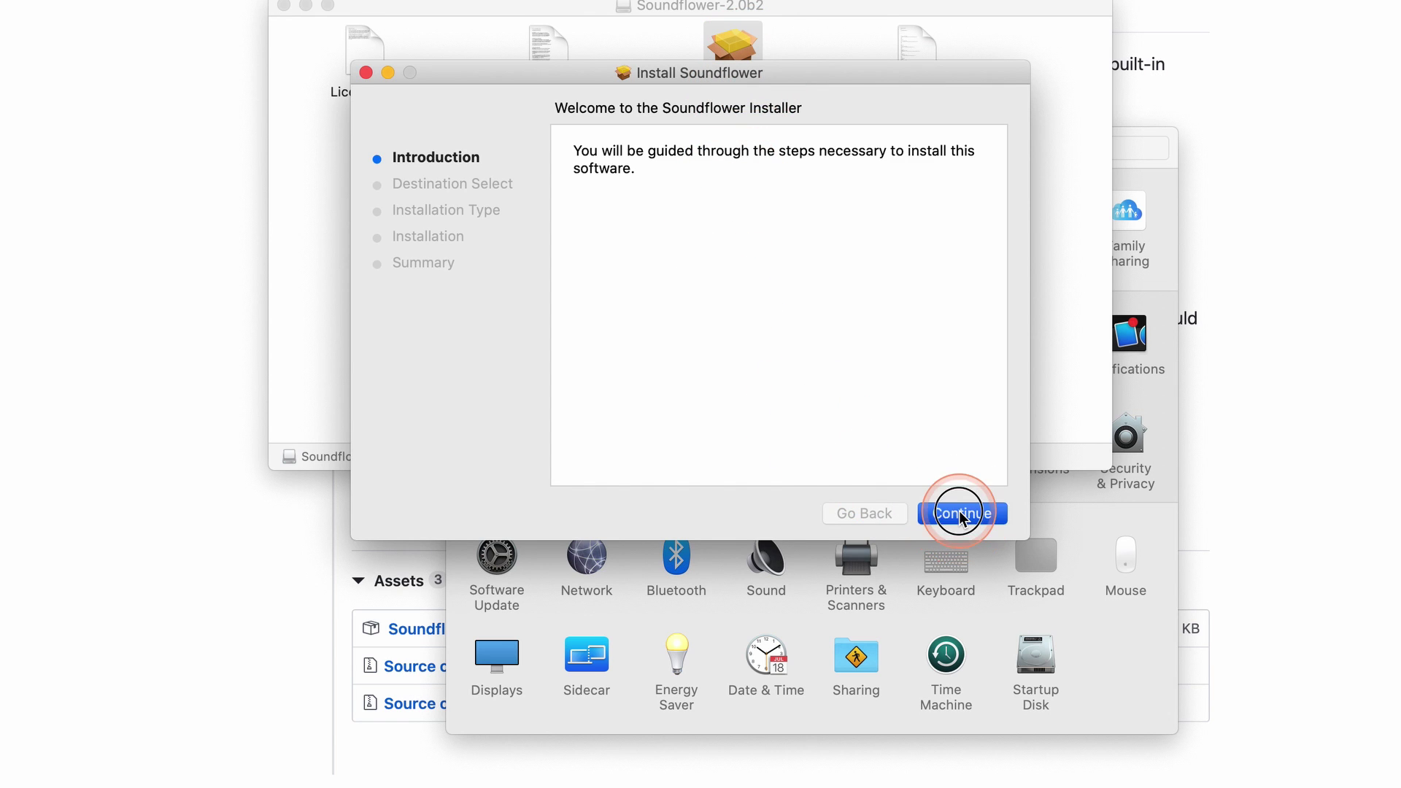
left_click(958, 510)
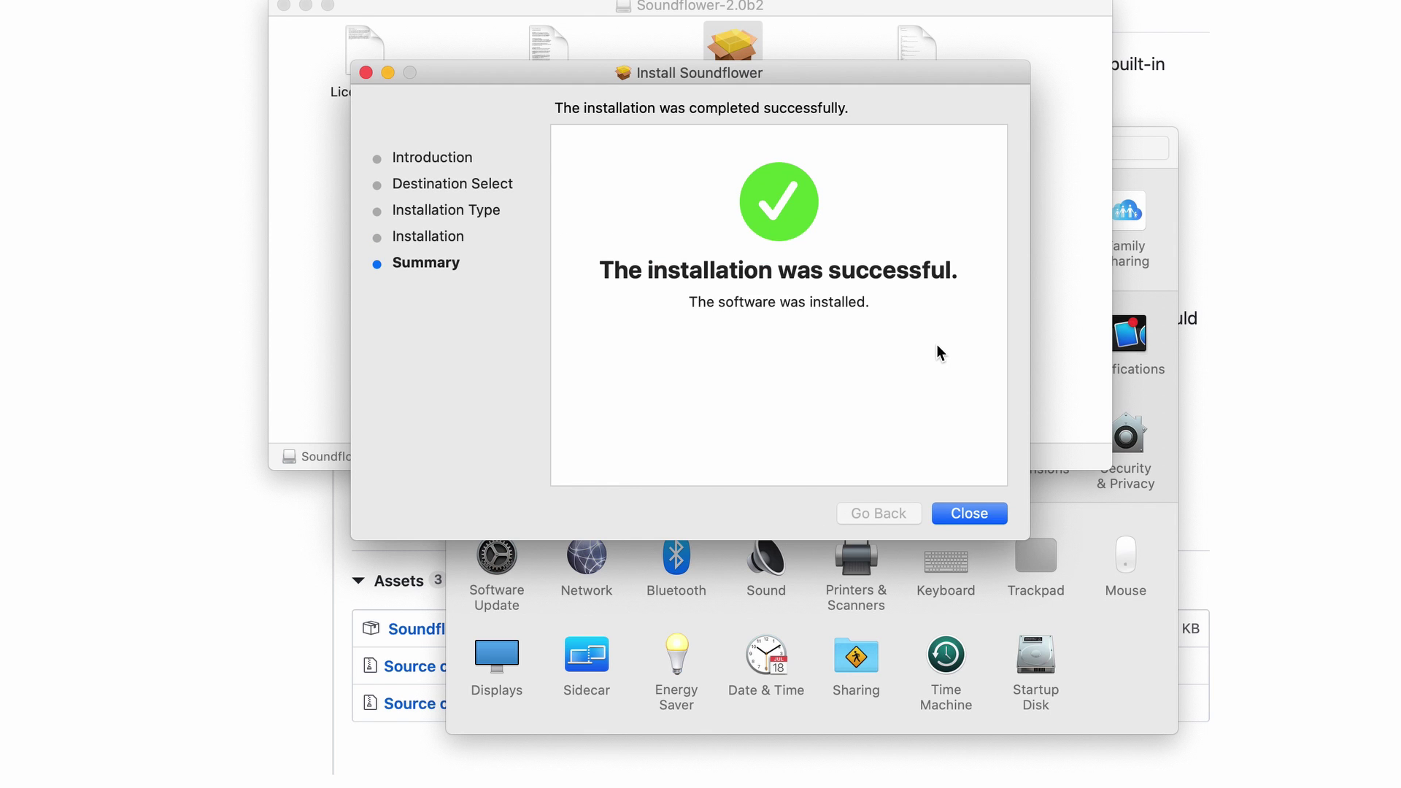
left_click(972, 516)
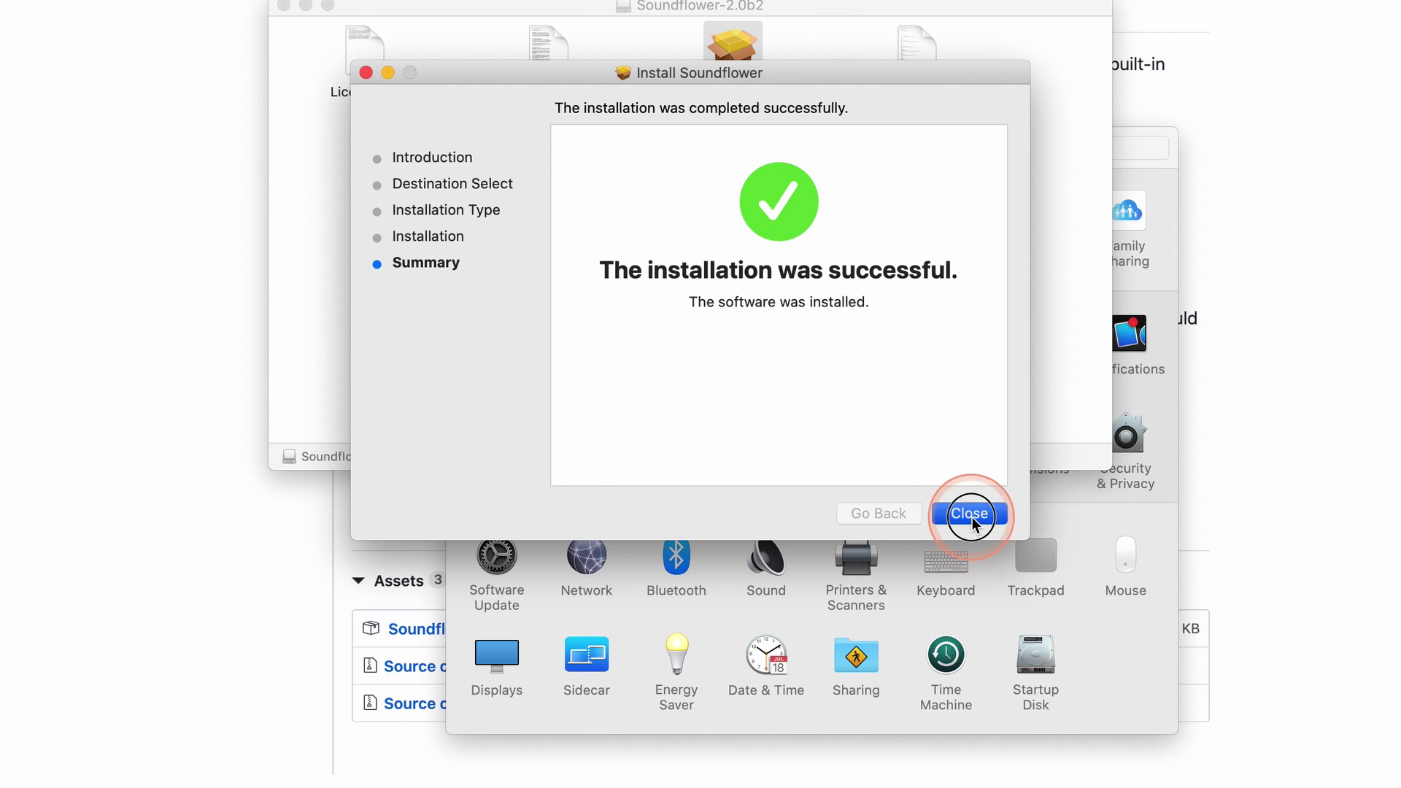
Step: Open Sound settings and confirm Soundflower (64ch) is listed as an input, keeping Internal Microphone selected
left_click(976, 518)
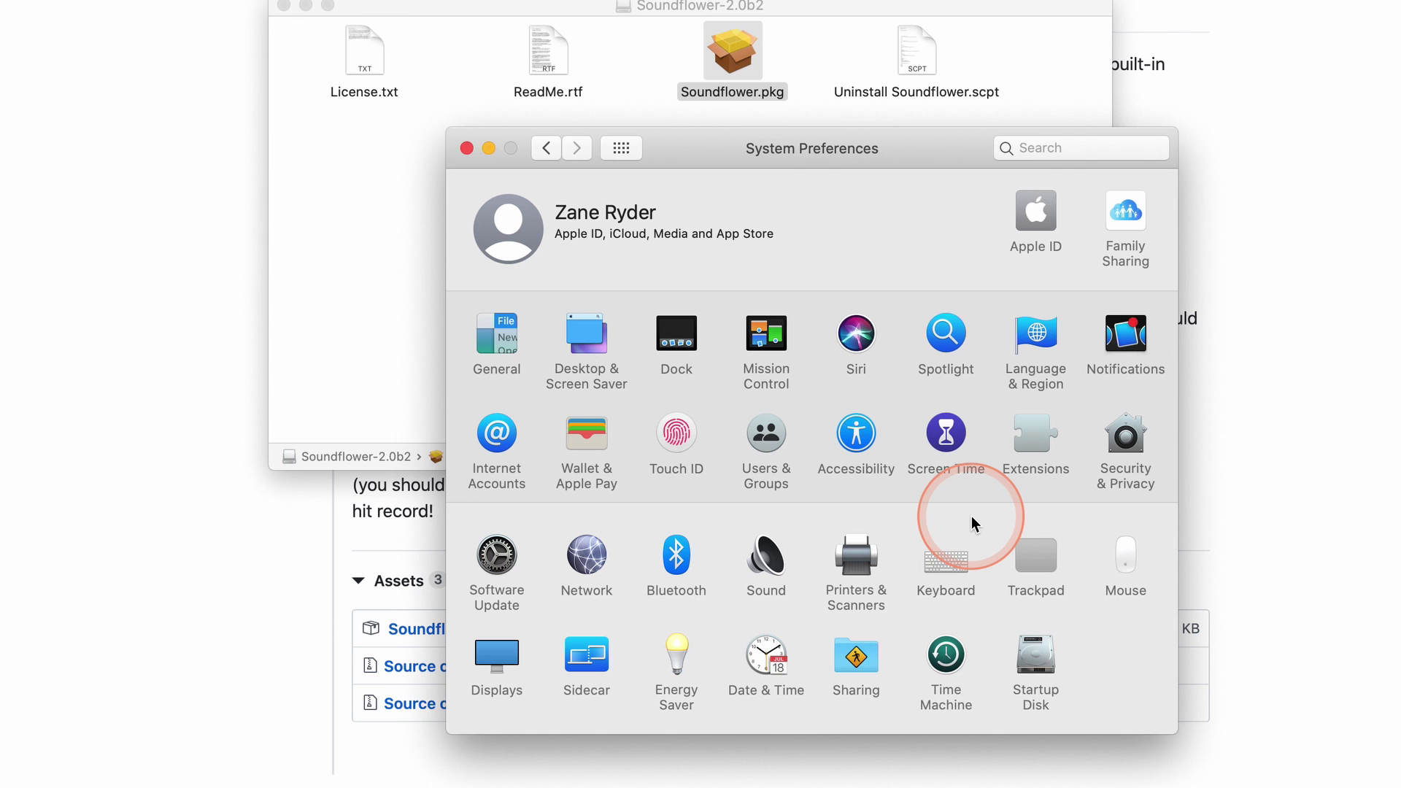
left_click(761, 557)
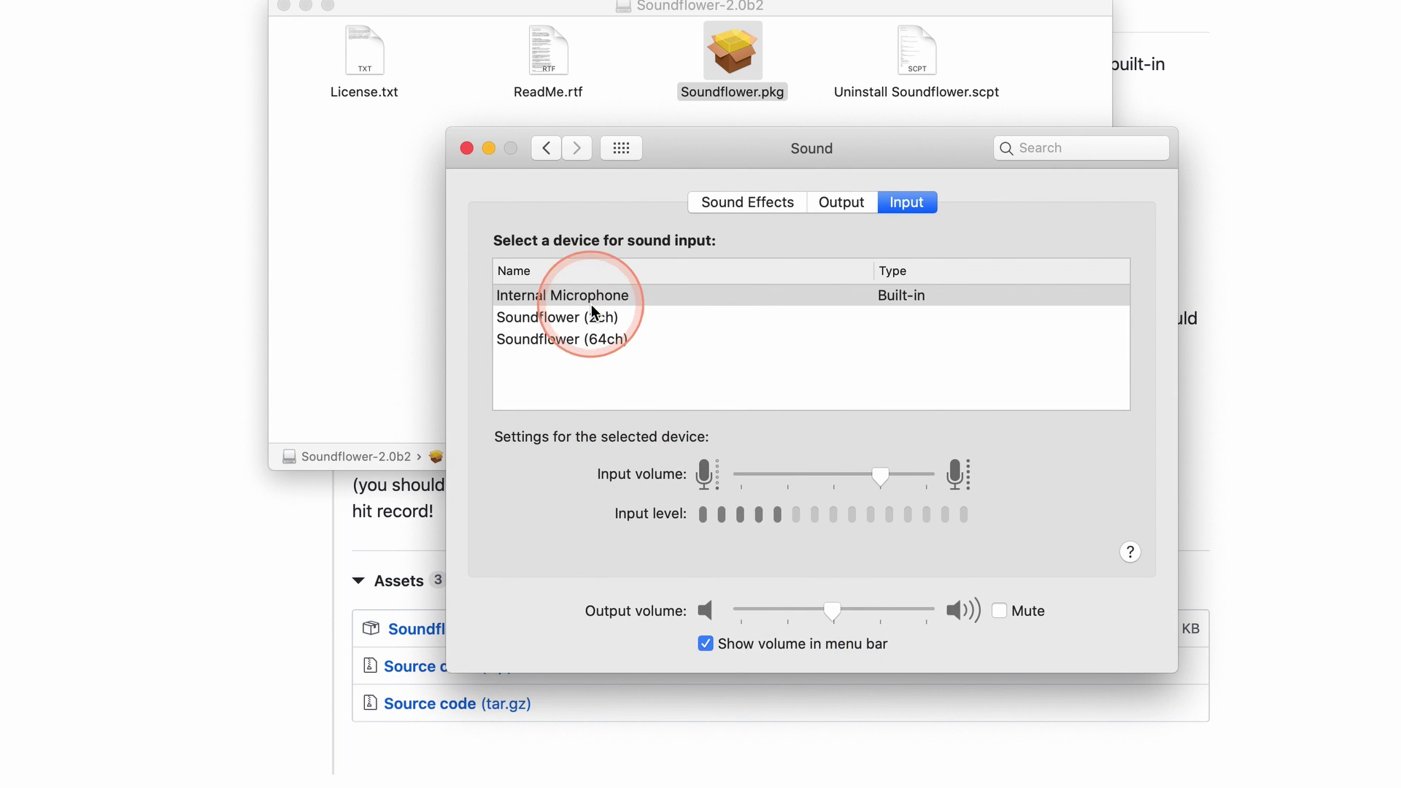
left_click(590, 340)
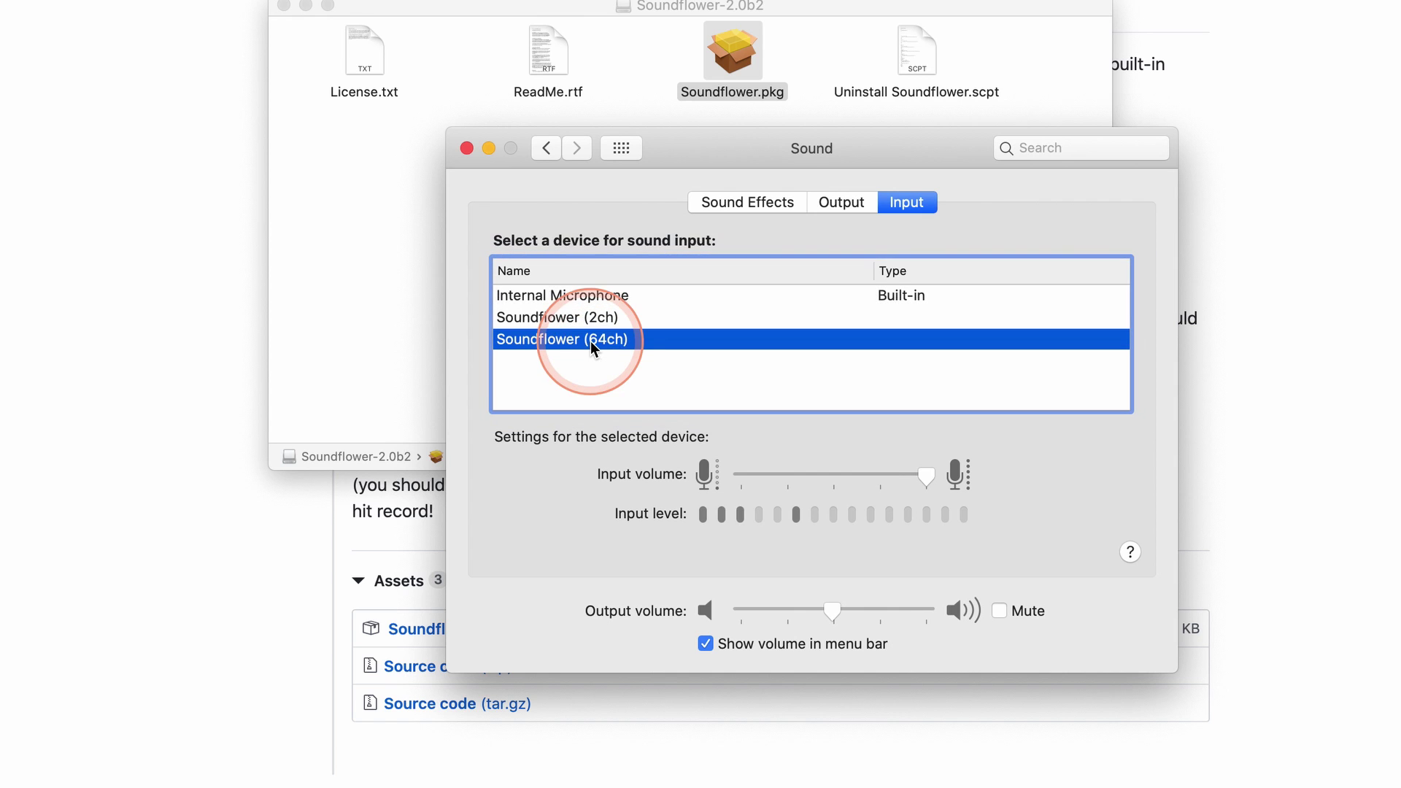
left_click(592, 299)
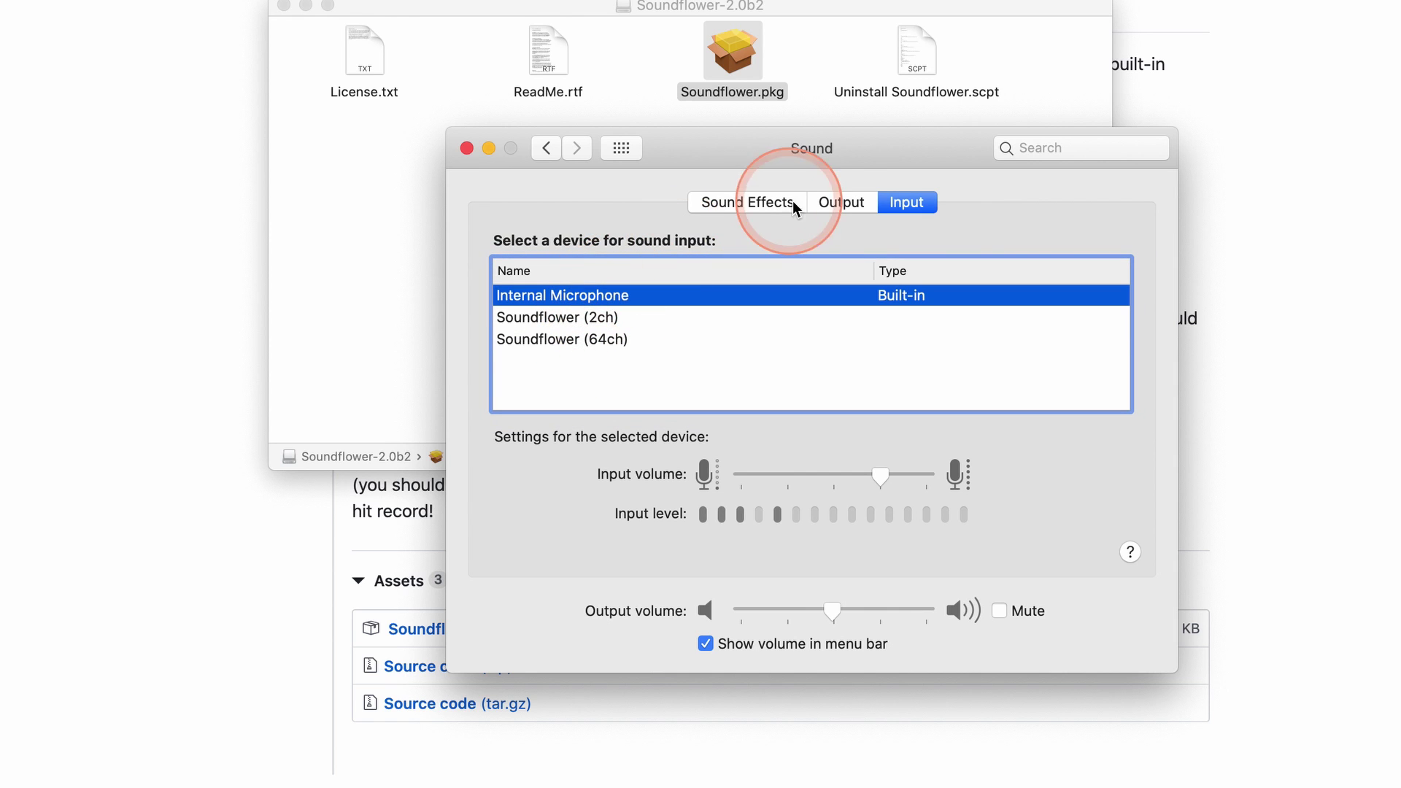
Step: Confirm Soundflower (64ch) is available as an output device, then restore Internal Speakers
left_click(832, 202)
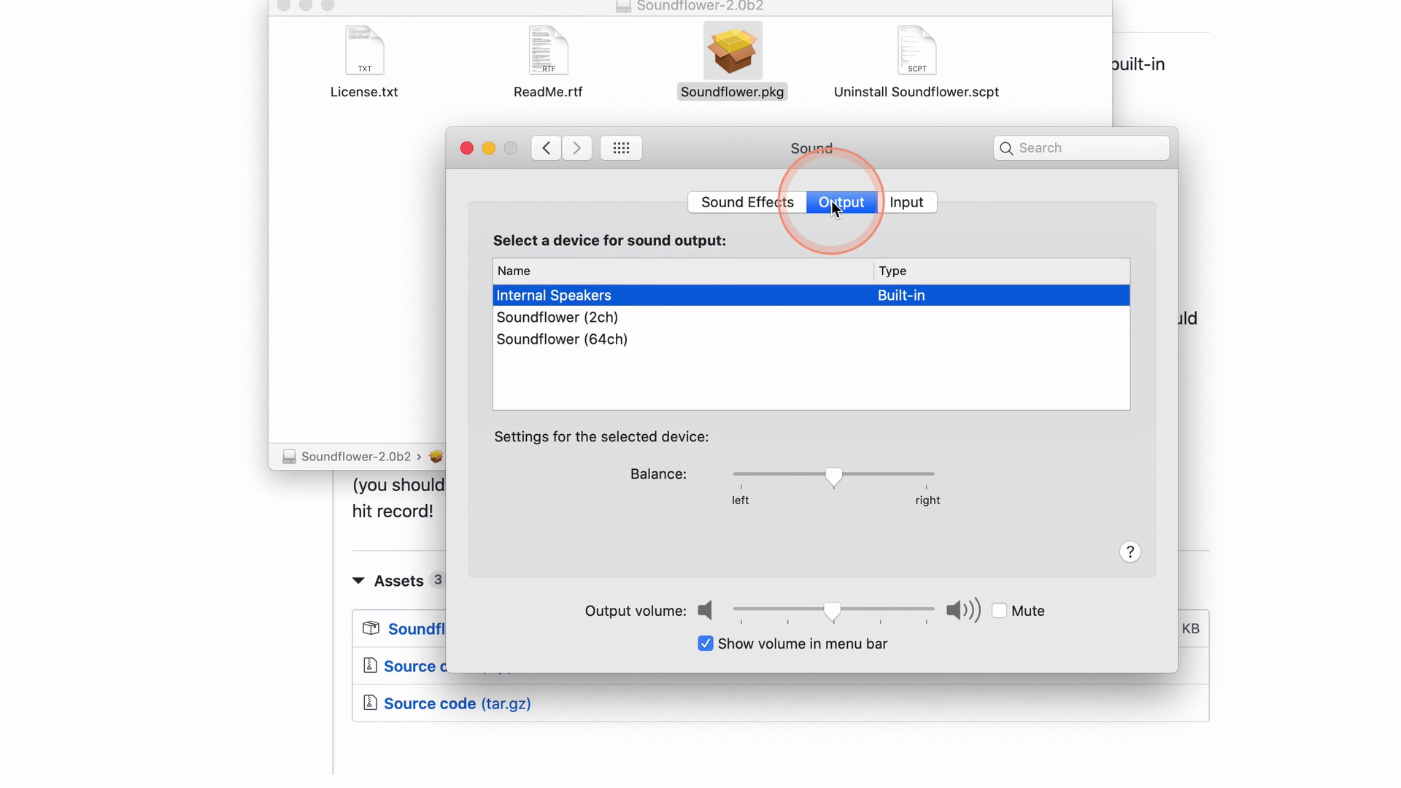
left_click(615, 341)
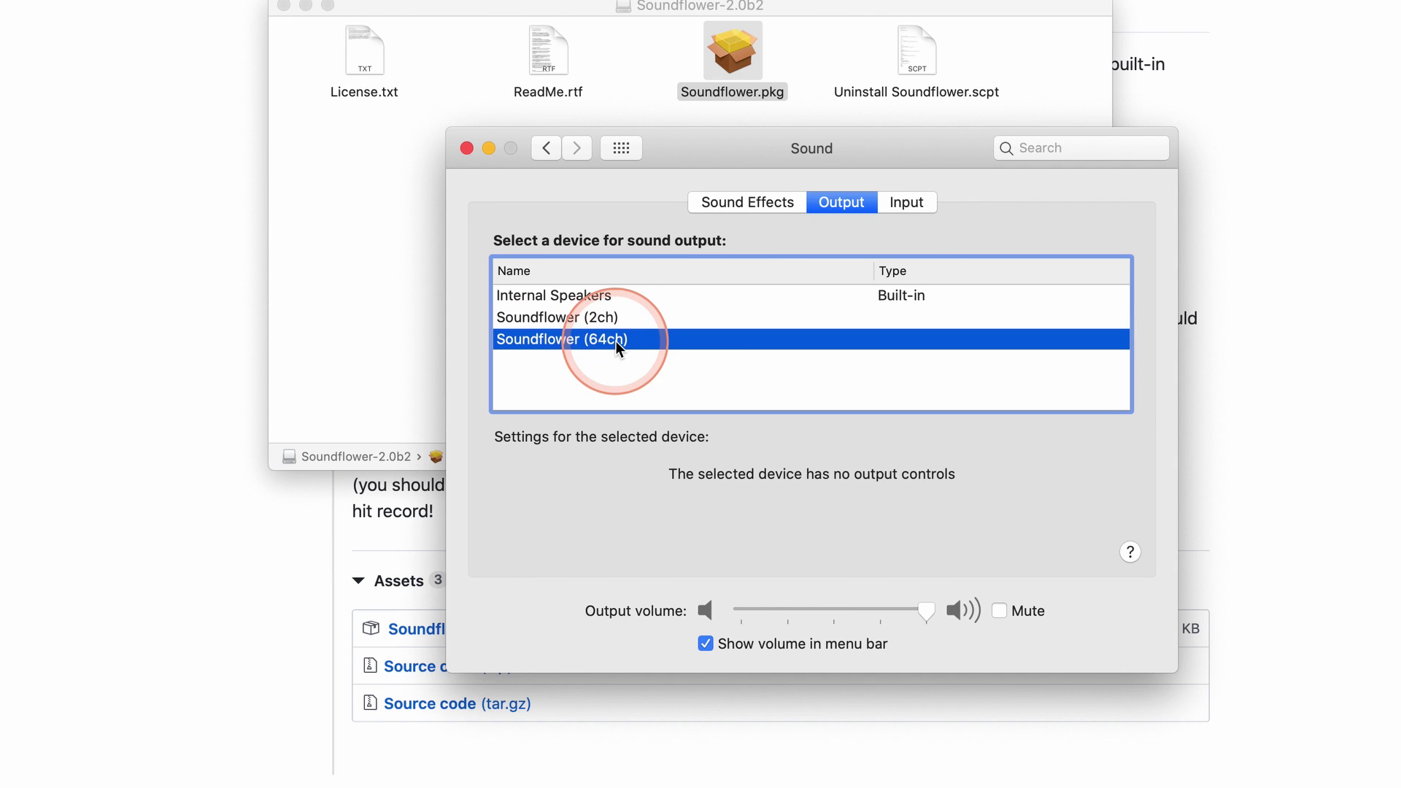
left_click(607, 295)
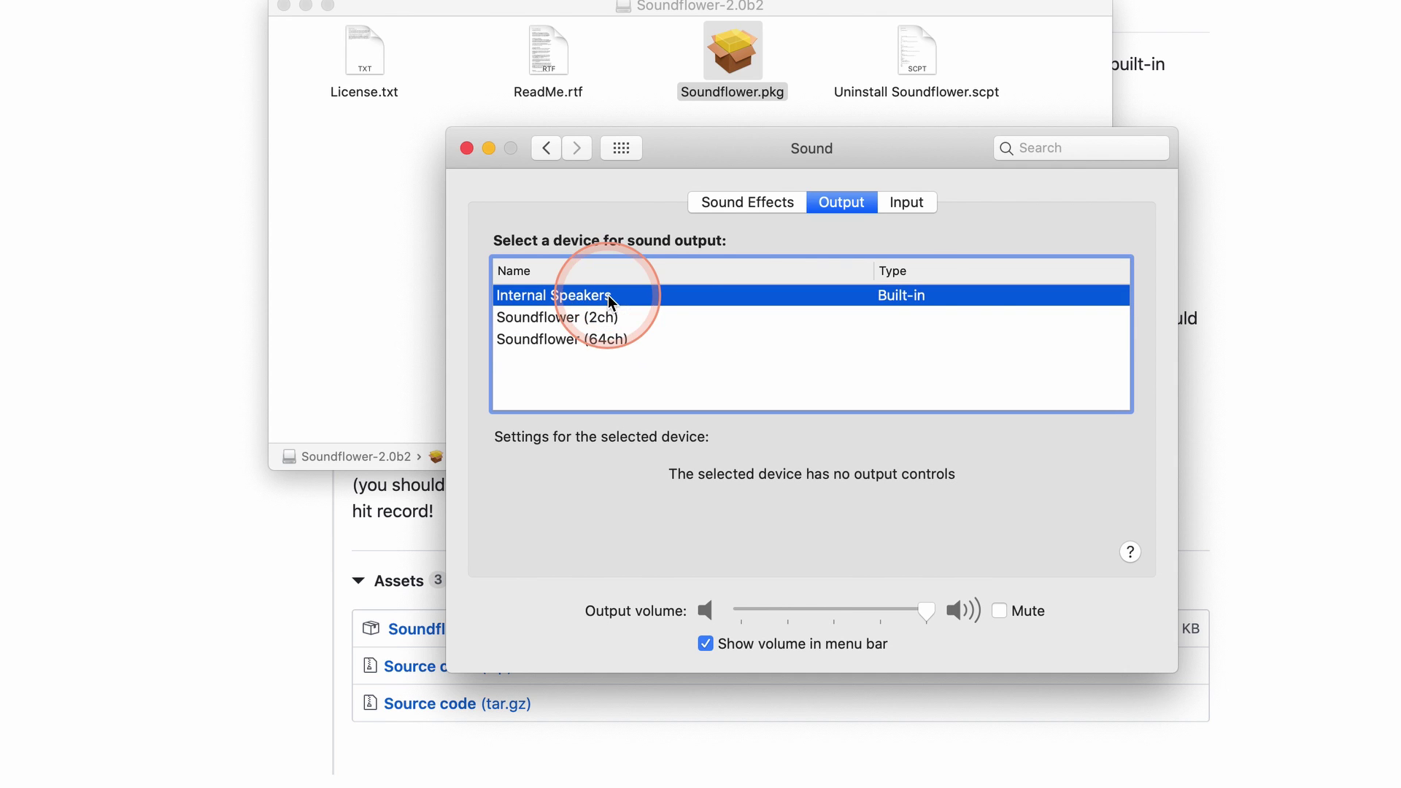
Step: Check that Soundflower appears among alert-sound devices, leaving sound effects on Internal Speakers
left_click(730, 203)
left_click(781, 439)
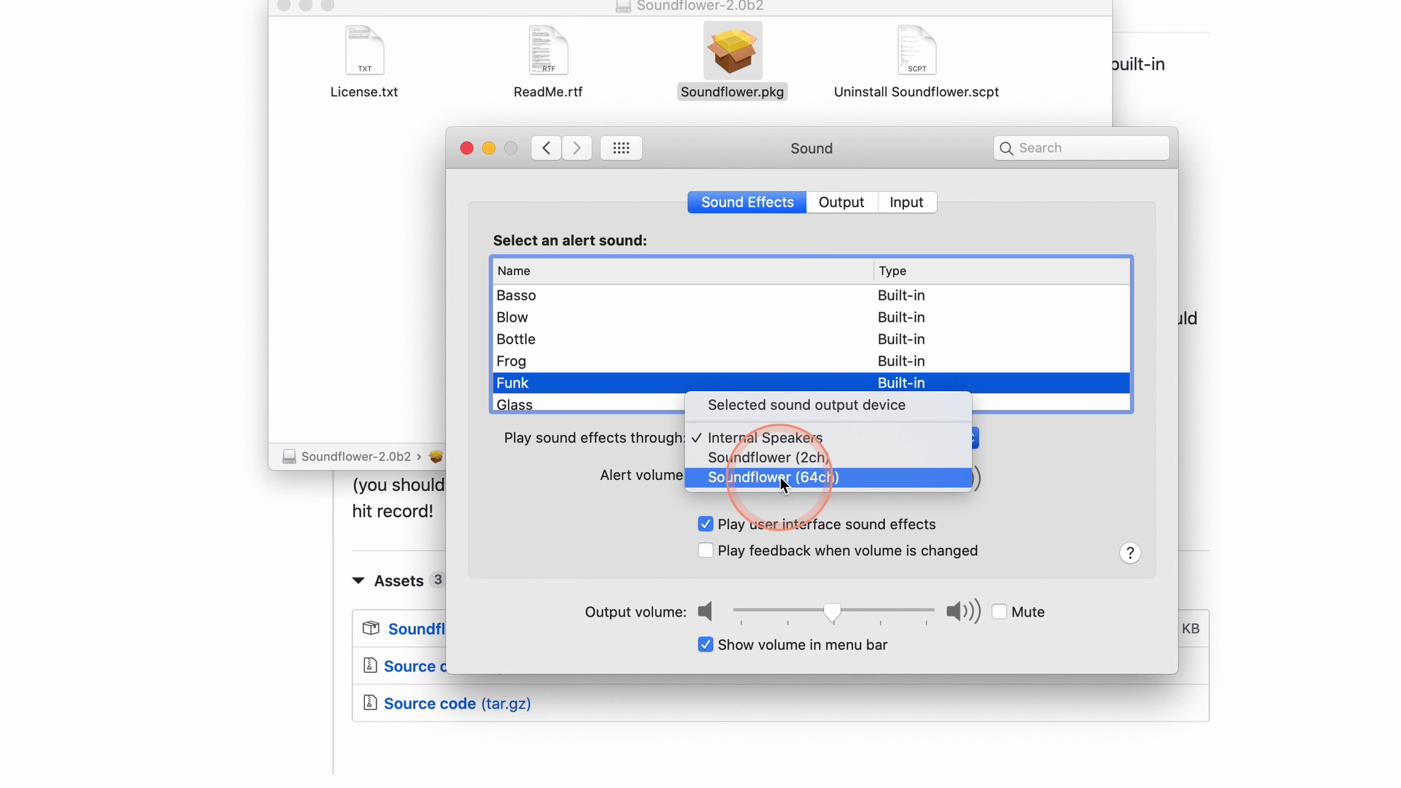
left_click(1049, 456)
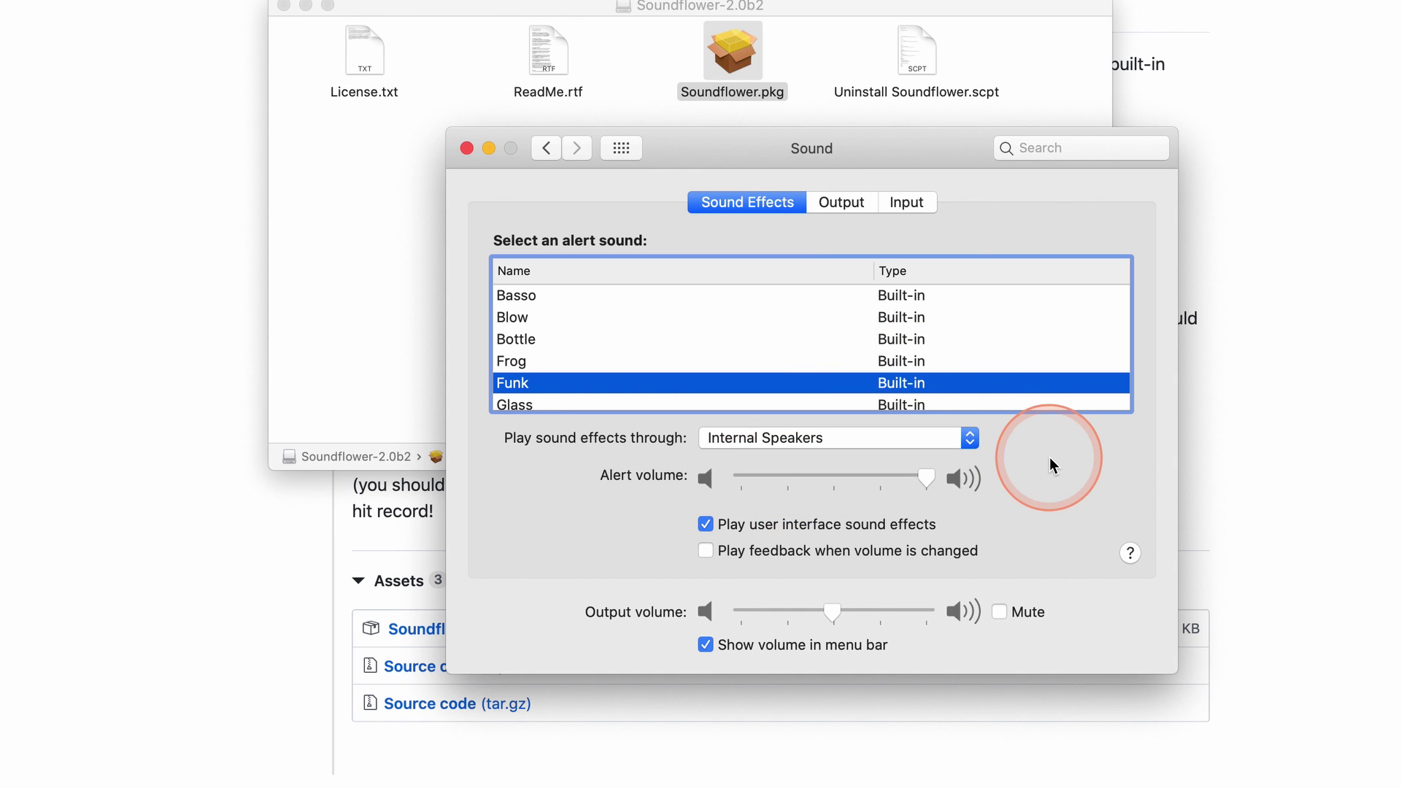